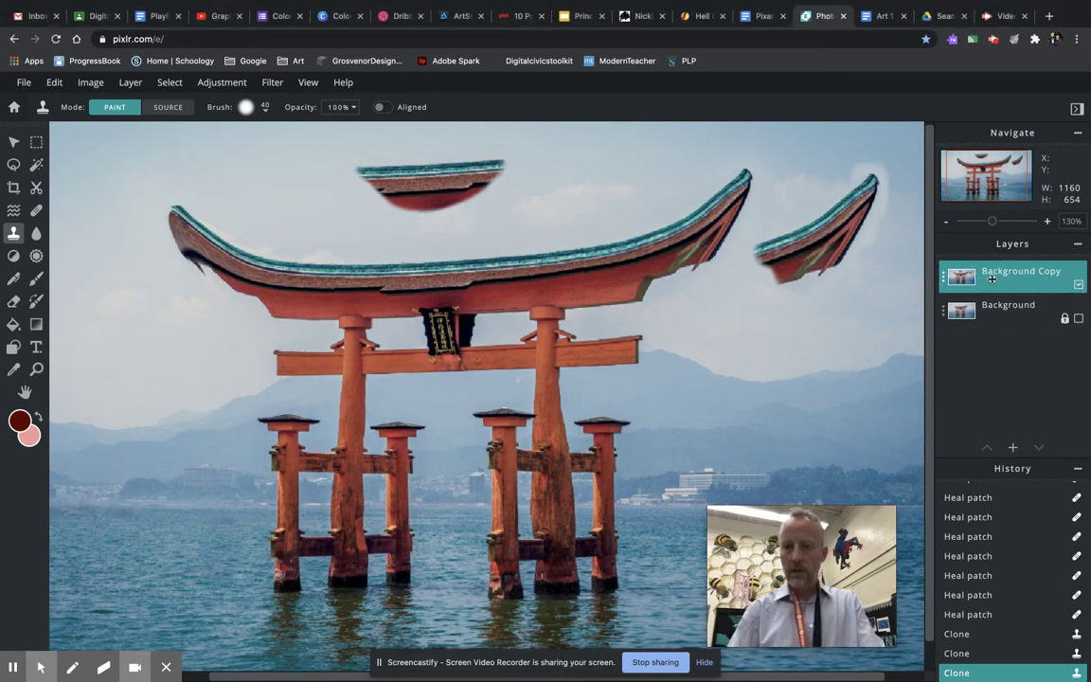
Hide the Background Copy layer, show the Background layer instead, and duplicate the Background layer
left_click(1078, 285)
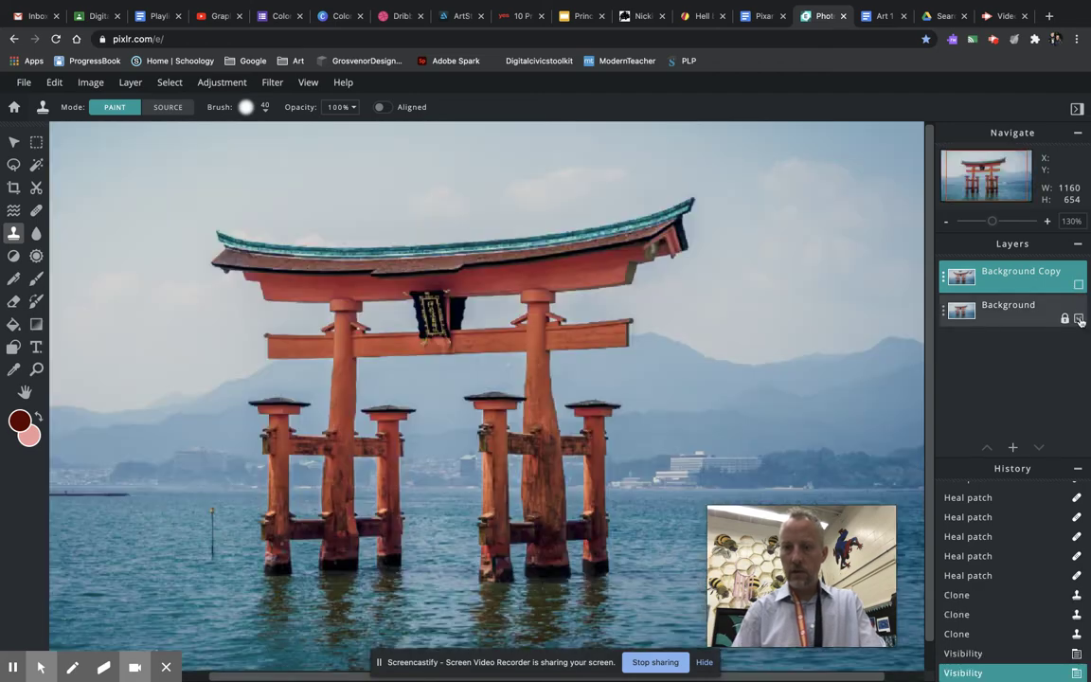
left_click(1078, 318)
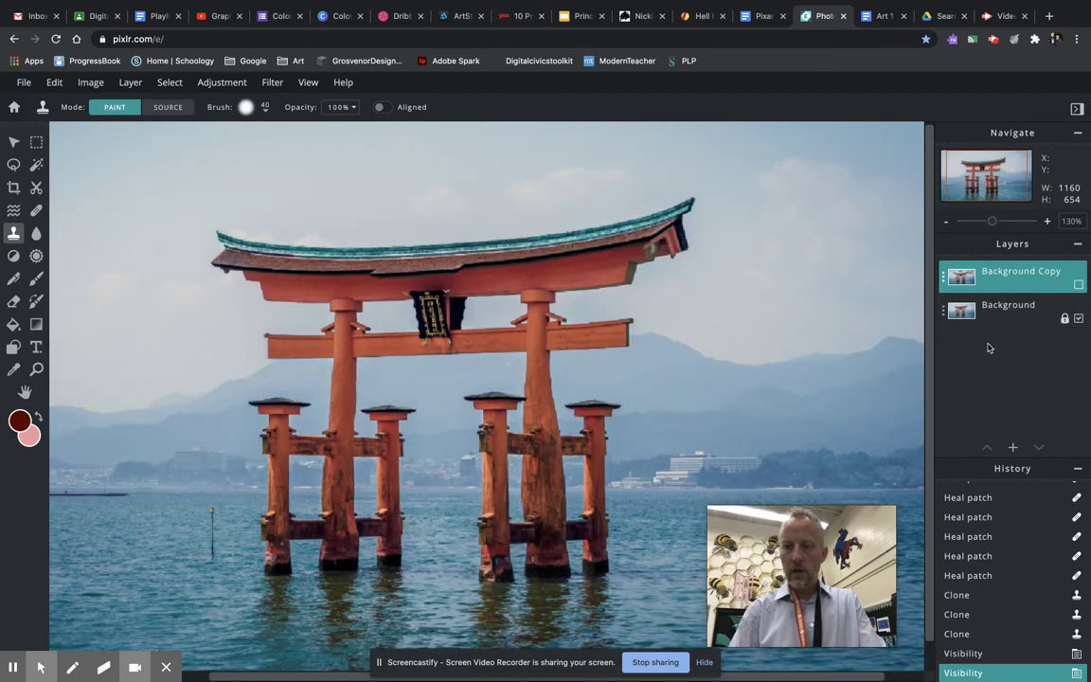
left_click(1011, 315)
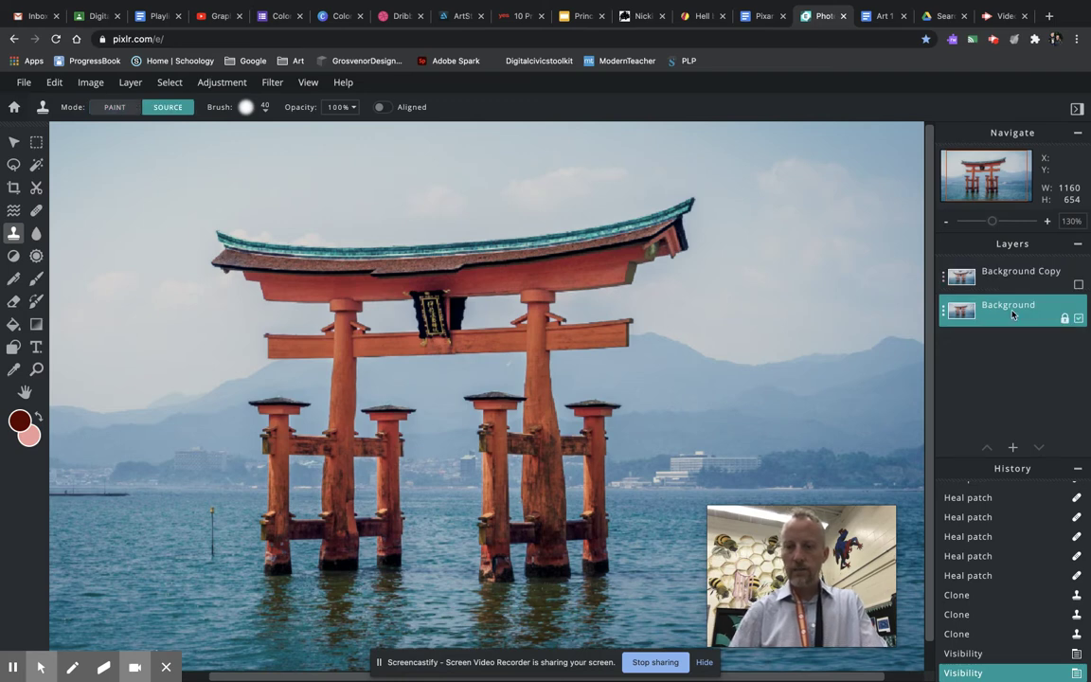
left_click(945, 314)
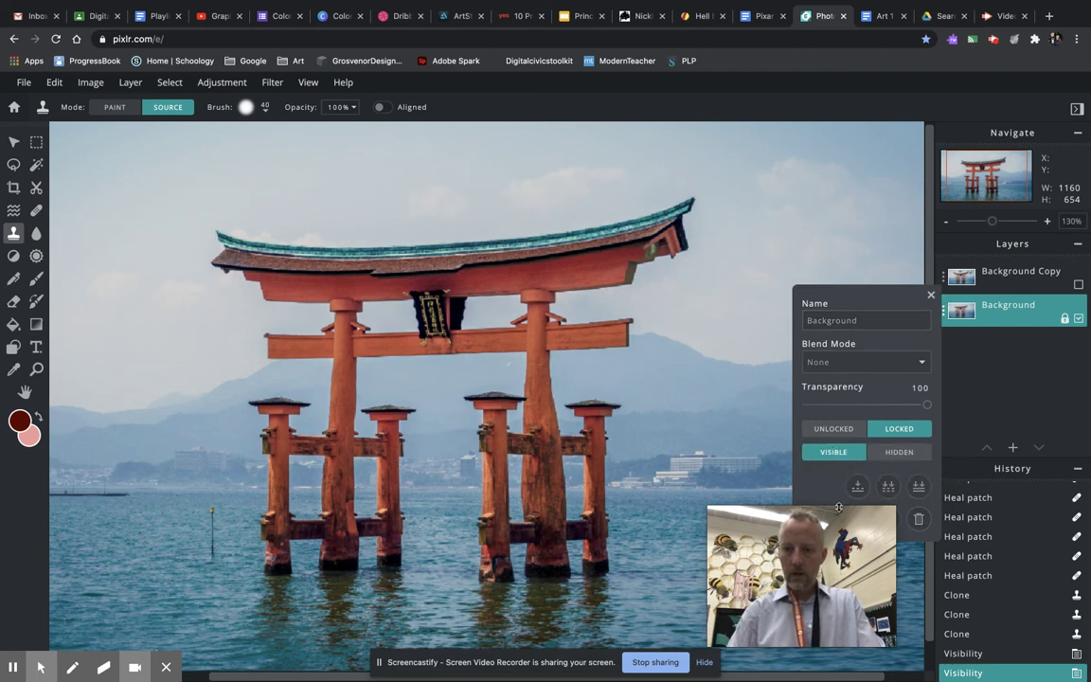
left_click_drag(837, 516, 714, 552)
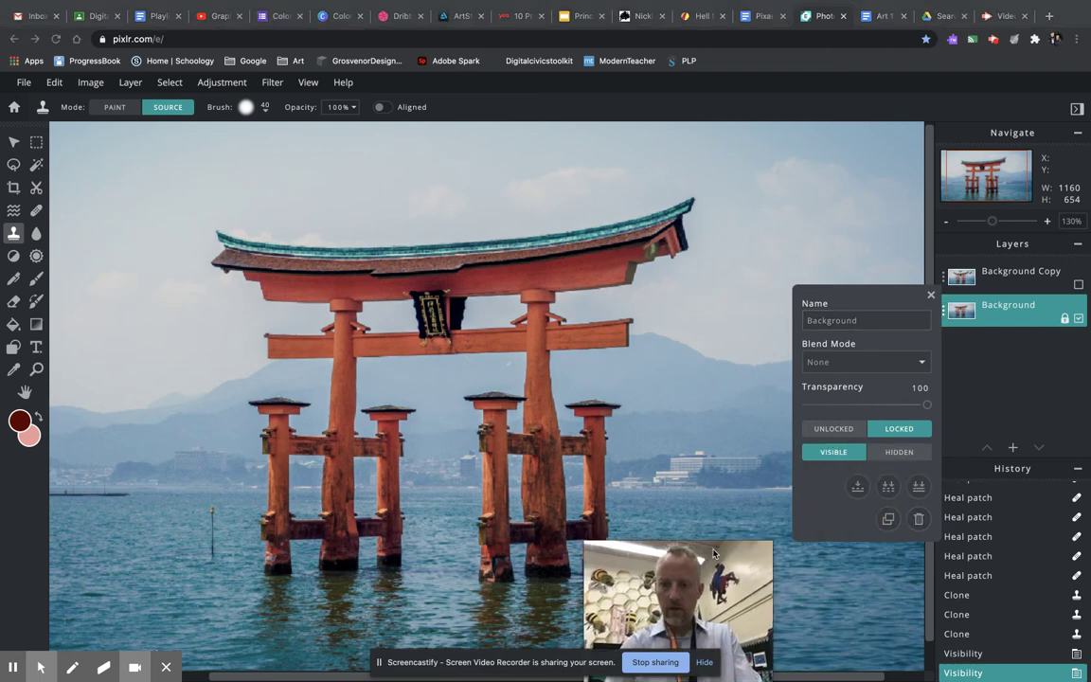
left_click(887, 520)
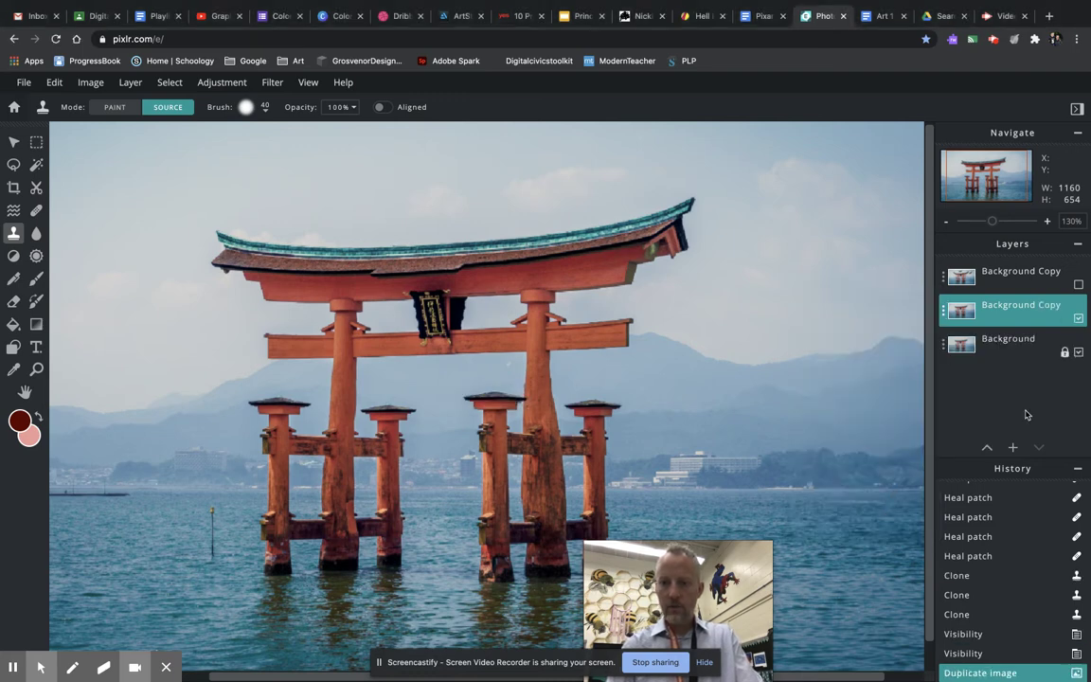
Rename the duplicated layer "Background Copy 2" and move it above the Background Copy layer
left_click(944, 312)
left_click(837, 320)
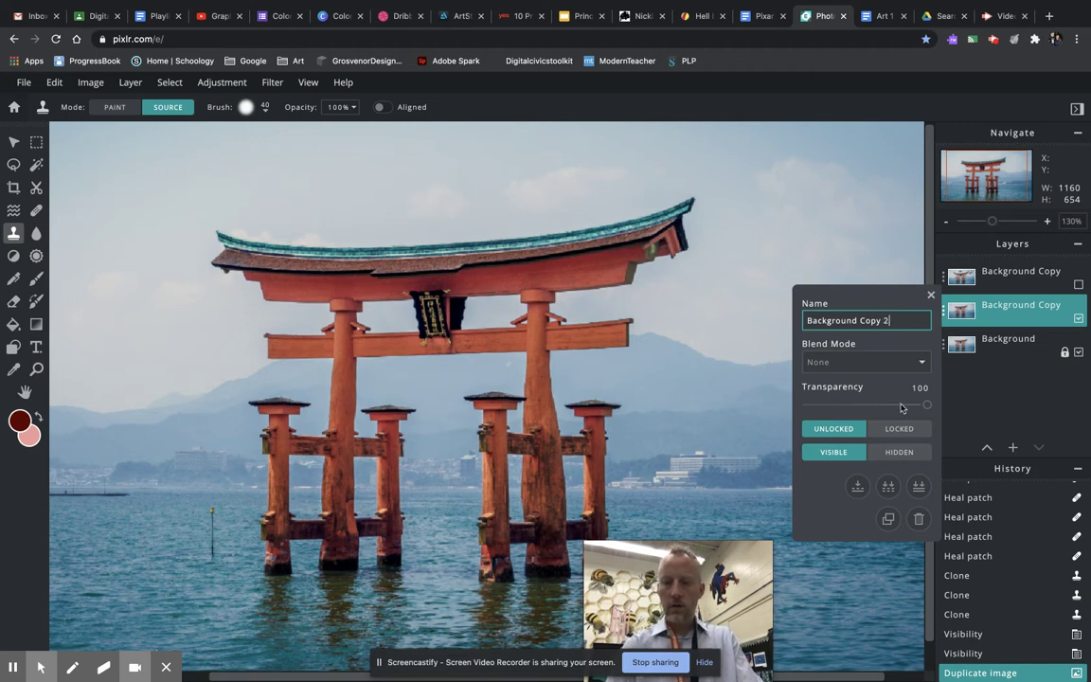
left_click(930, 296)
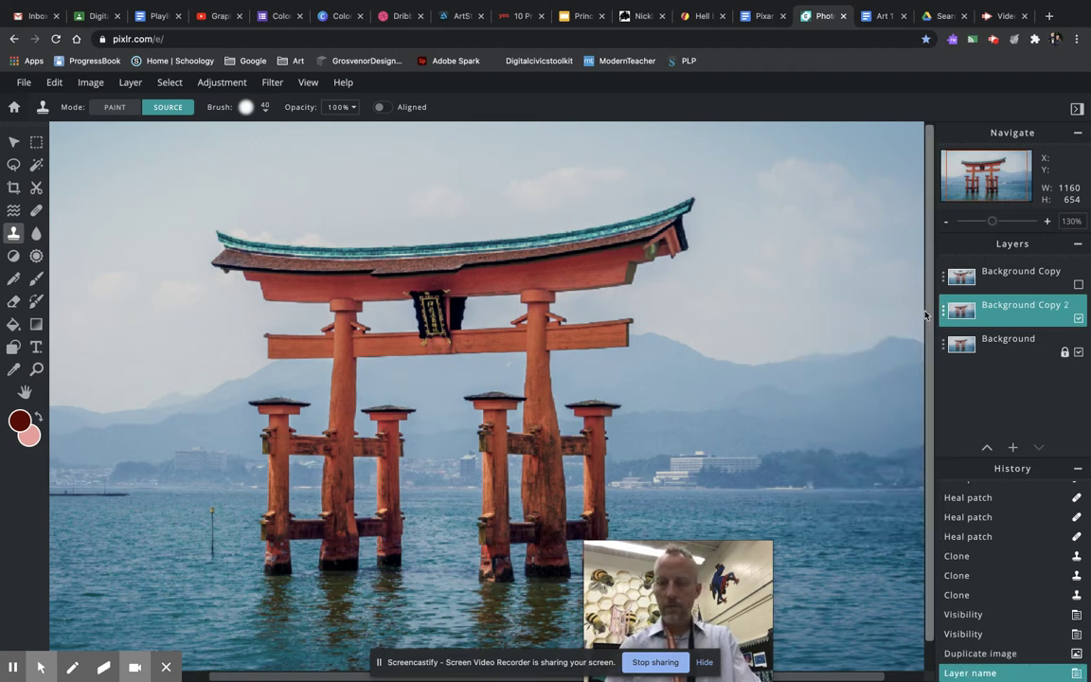
left_click_drag(1004, 307, 1002, 266)
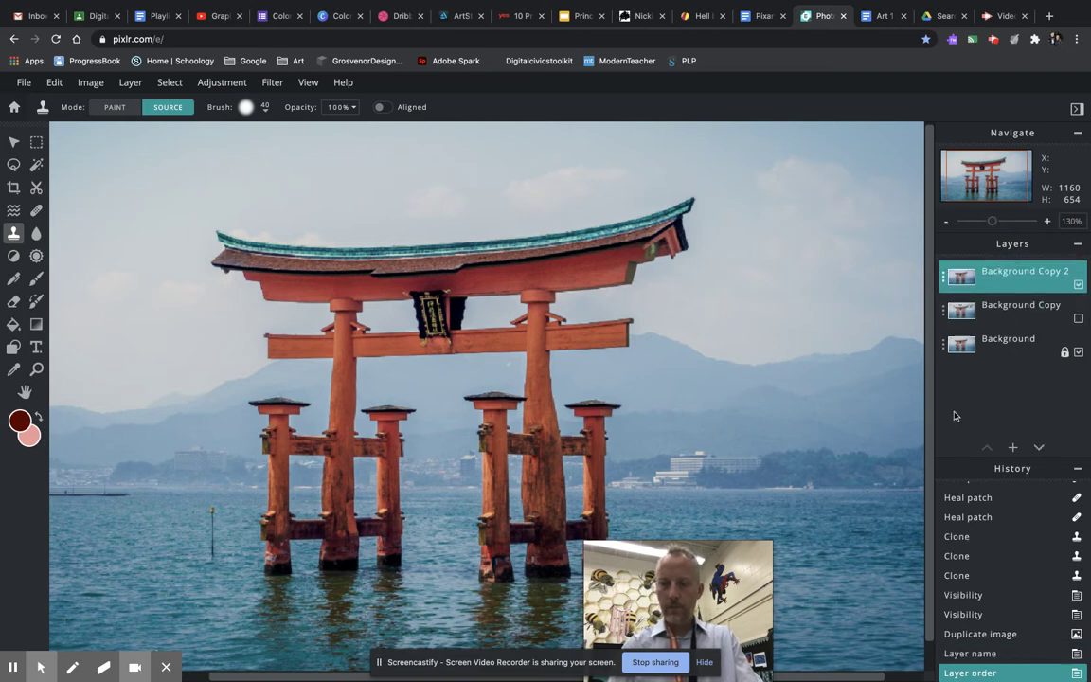
left_click_drag(721, 568, 854, 549)
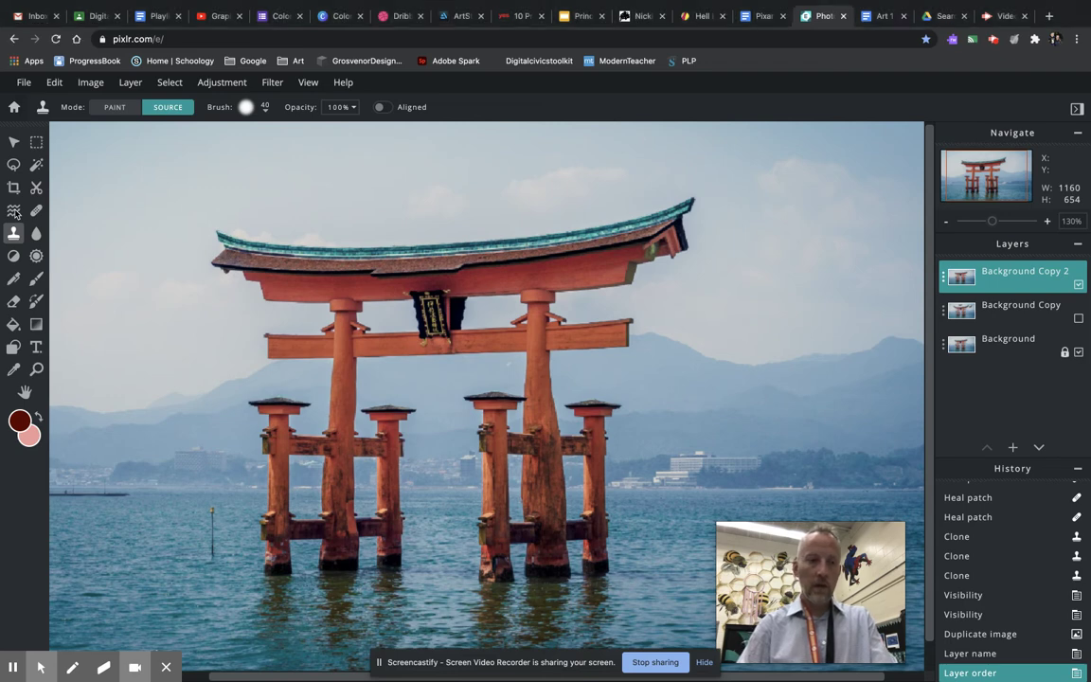
Set up the Blur tool with strength 47 and a soft brush of 173 px
left_click(14, 212)
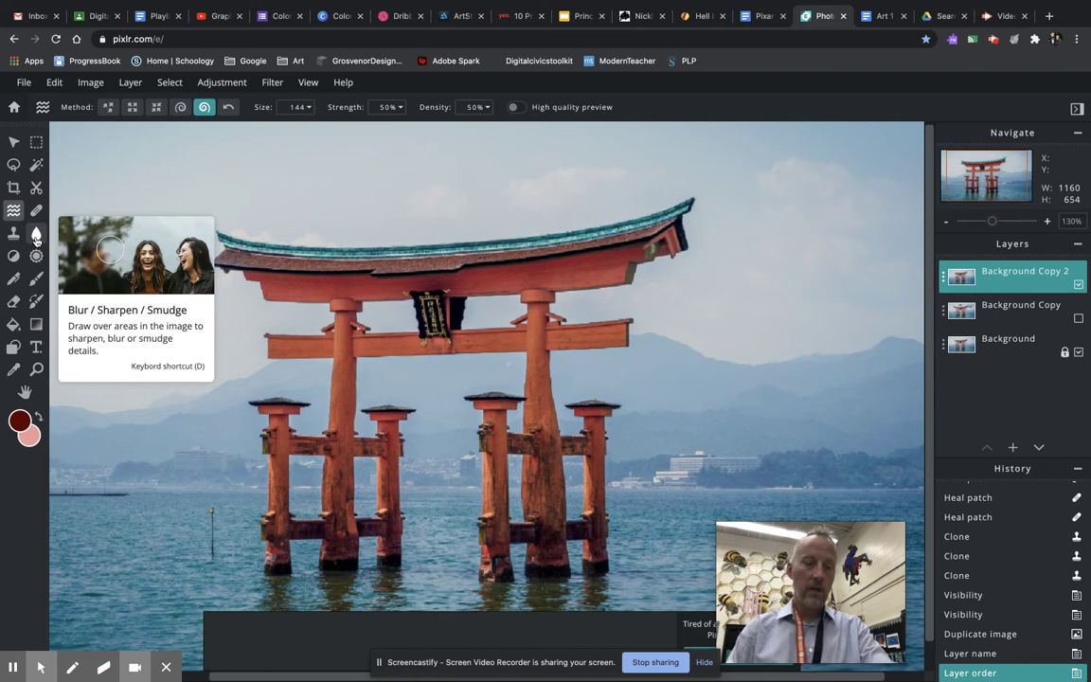
left_click(36, 237)
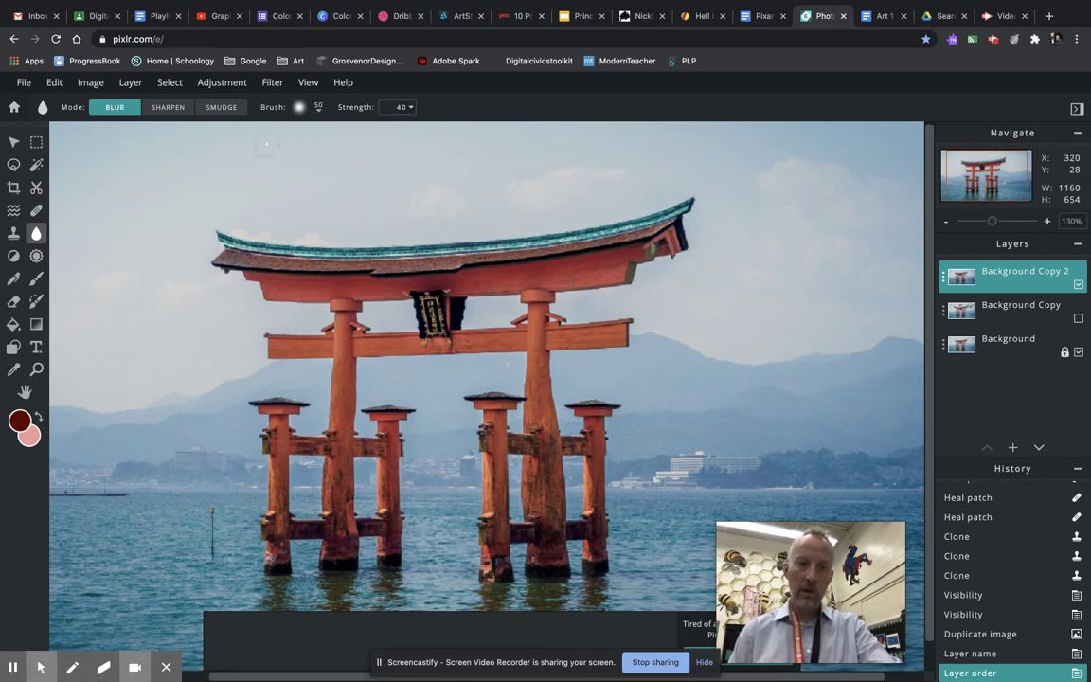
left_click(414, 107)
left_click_drag(349, 129, 371, 130)
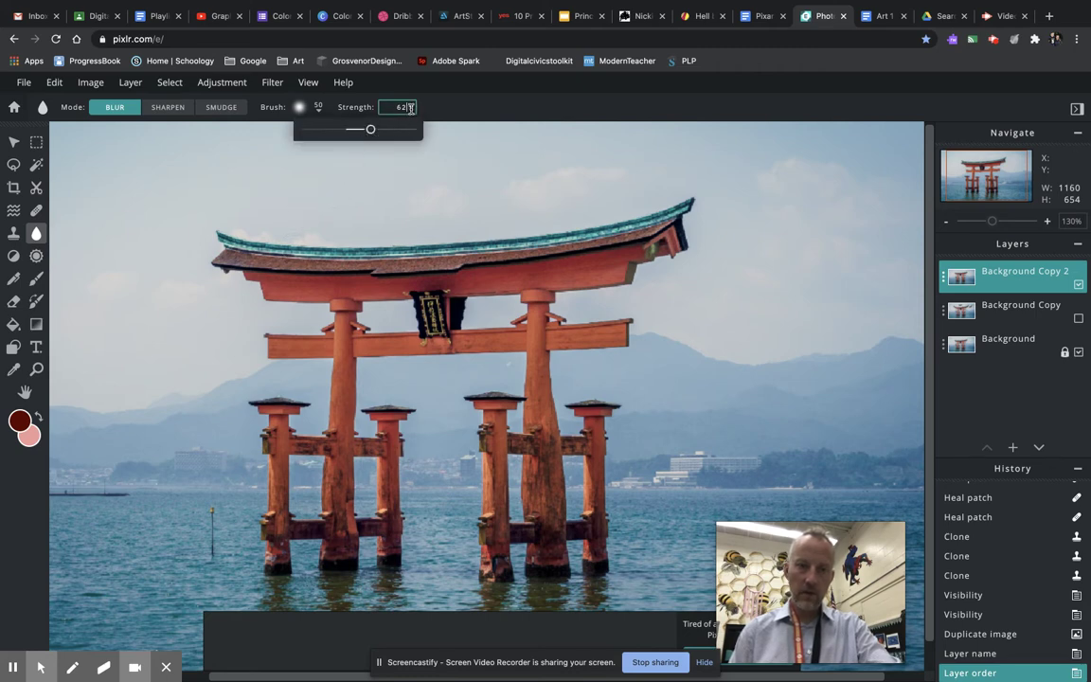
left_click_drag(367, 129, 353, 128)
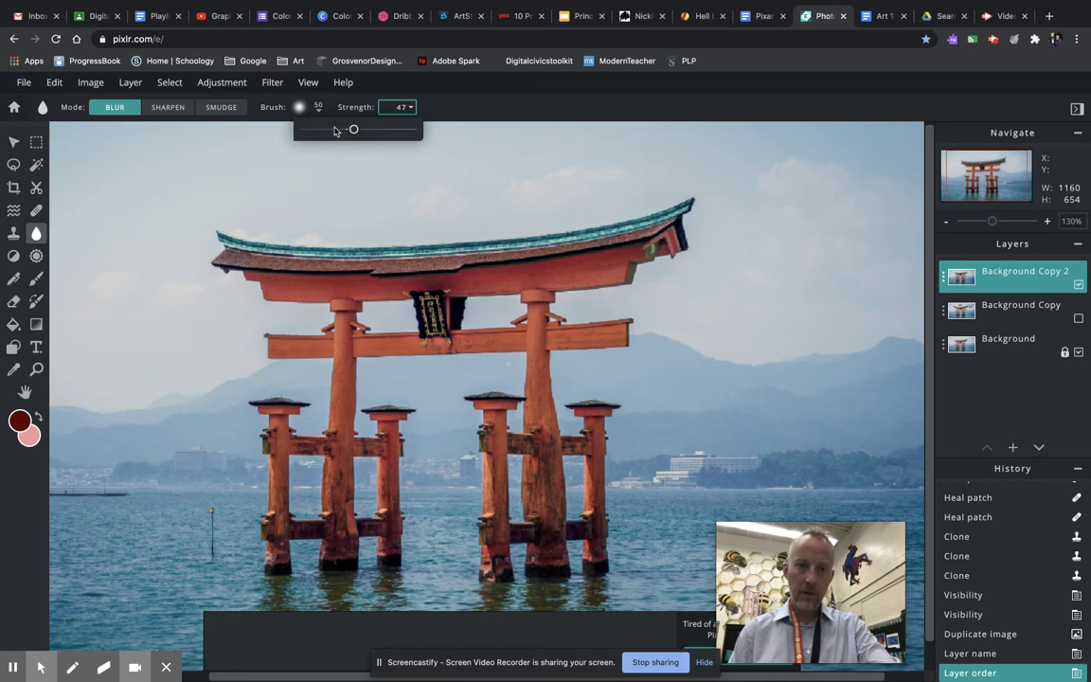
left_click(297, 106)
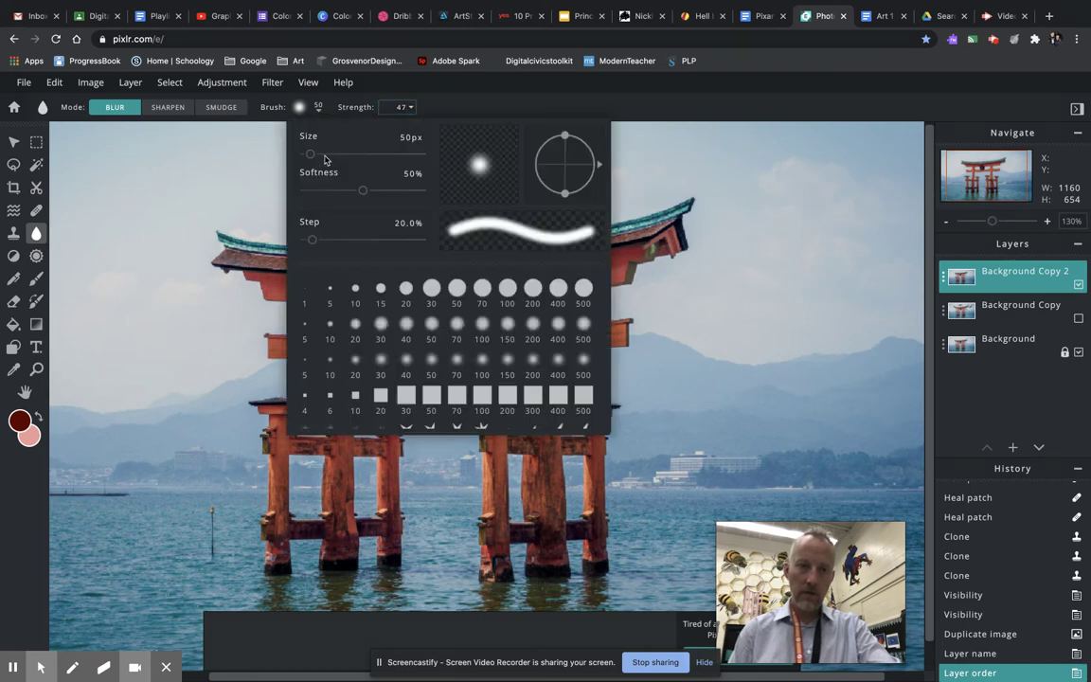
left_click(324, 156)
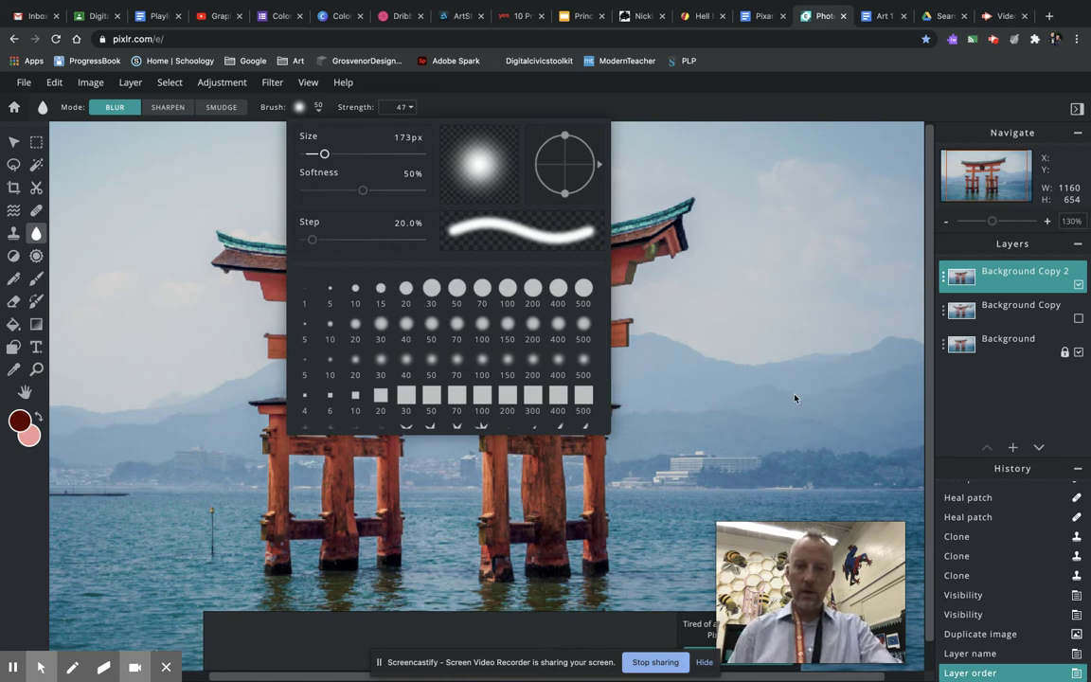
left_click(761, 368)
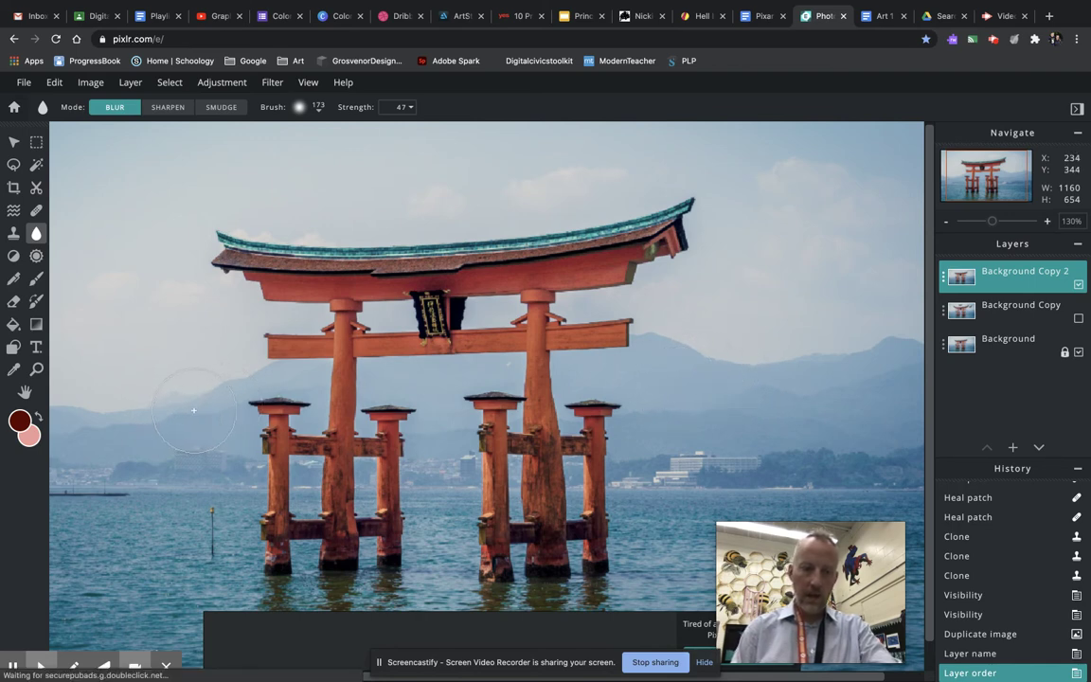
Blur the mountains and the shoreline in the background on the left side of the torii gate
mouse_move(163, 405)
left_mouse_down()
mouse_move(152, 384)
mouse_move(161, 405)
left_mouse_up()
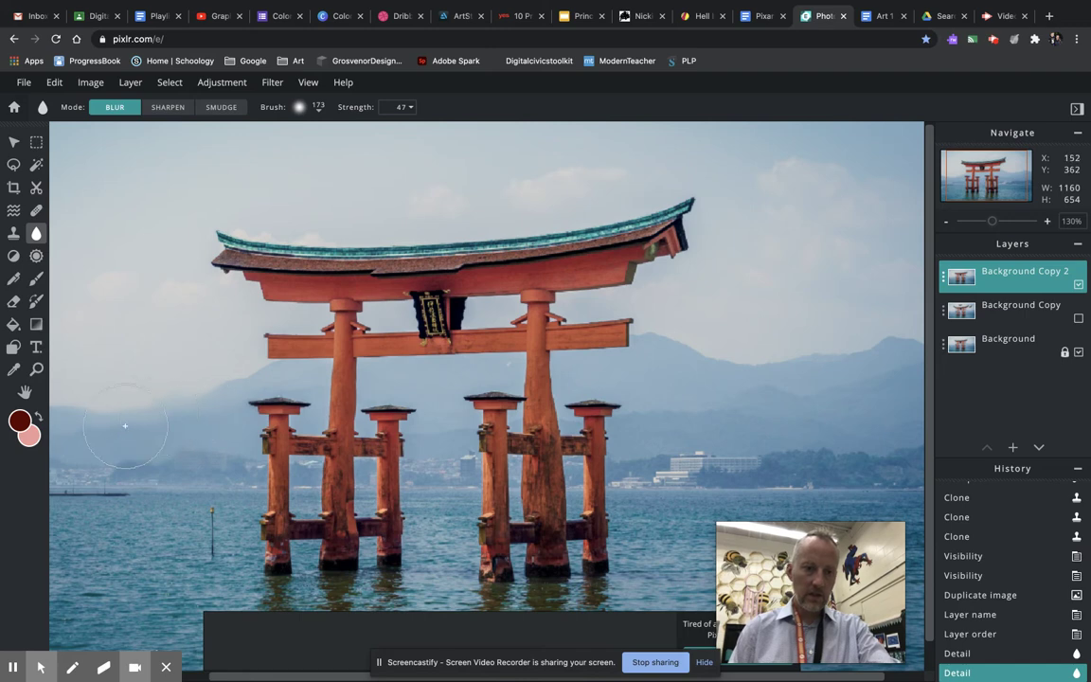
left_click_drag(125, 426, 204, 378)
scroll(204, 379, "up", 10)
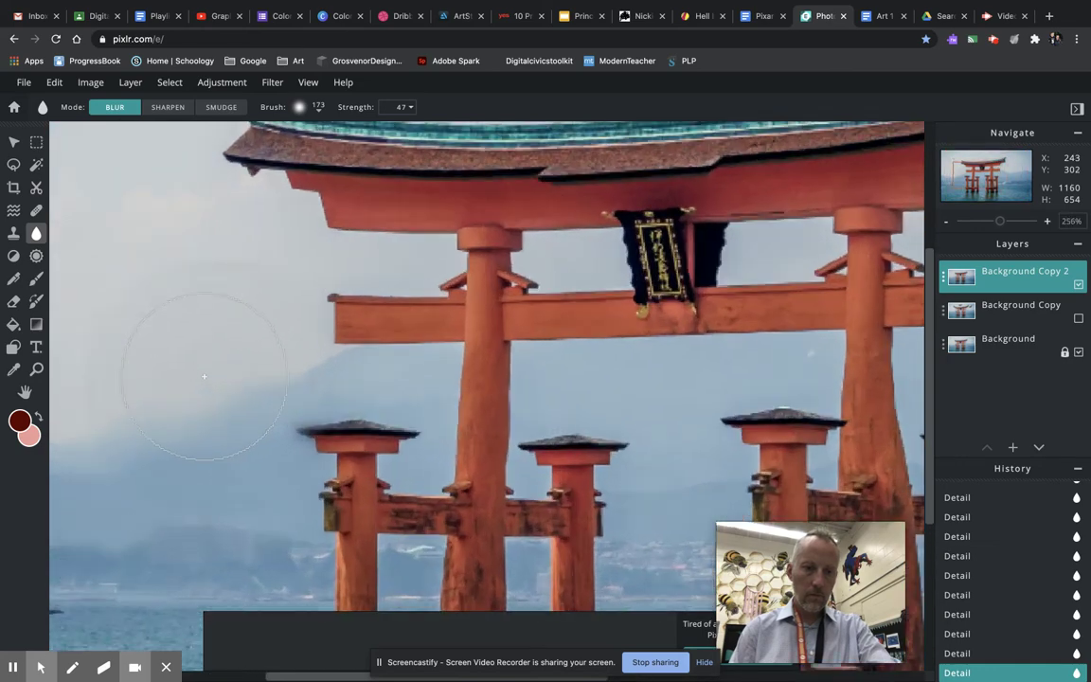
scroll(216, 401, "down", 6)
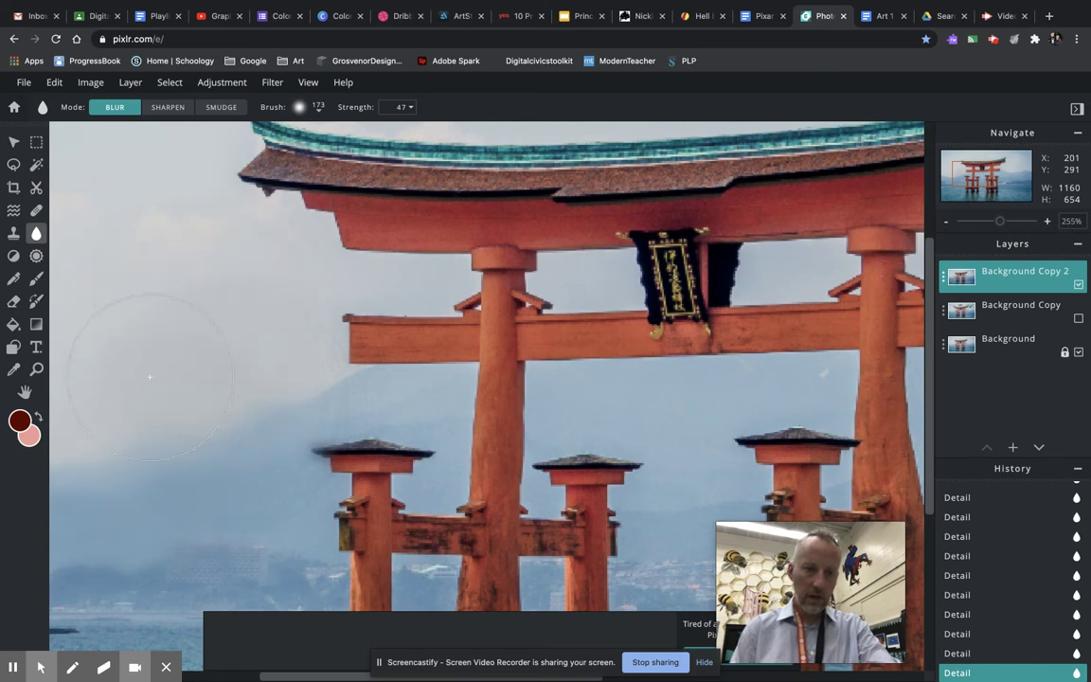
scroll(150, 377, "down", 5)
scroll(150, 377, "up", 3)
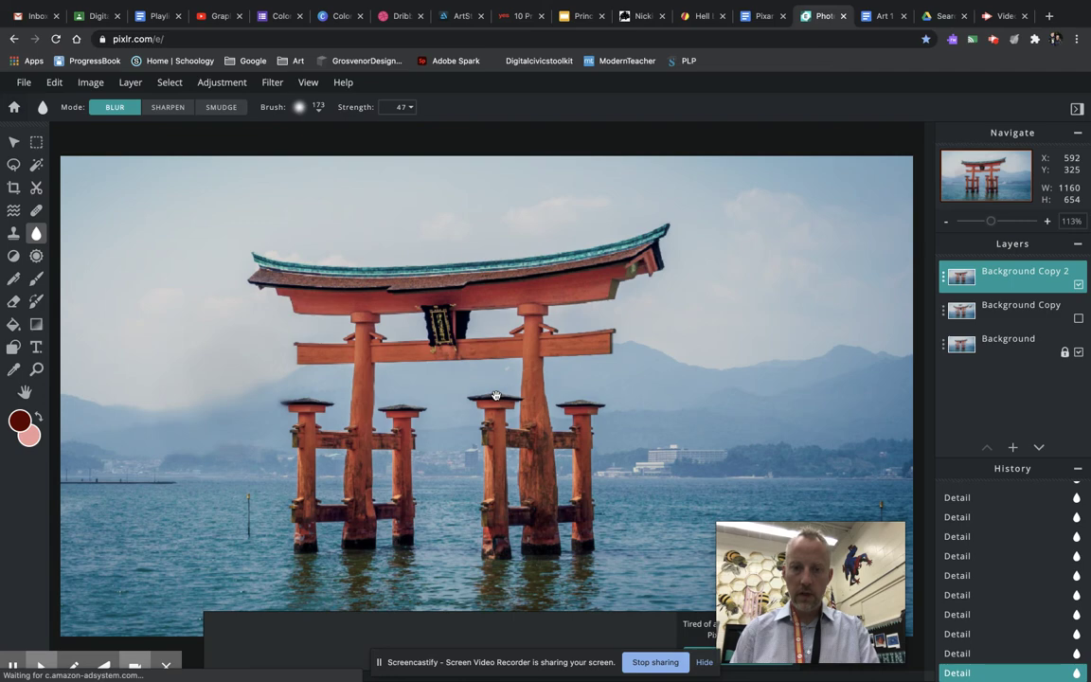
Blur the mountain ridge line from the right side of the torii gate to the photo's right edge
scroll(655, 386, "up", 5)
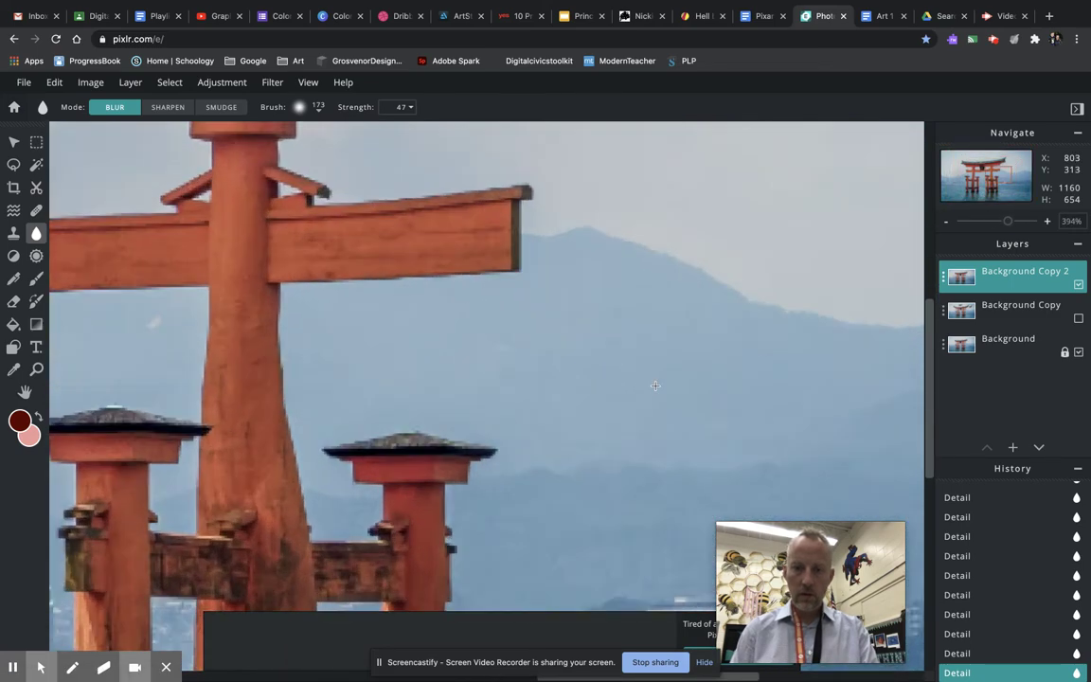
scroll(653, 383, "up", 2)
left_click_drag(648, 384, 370, 368)
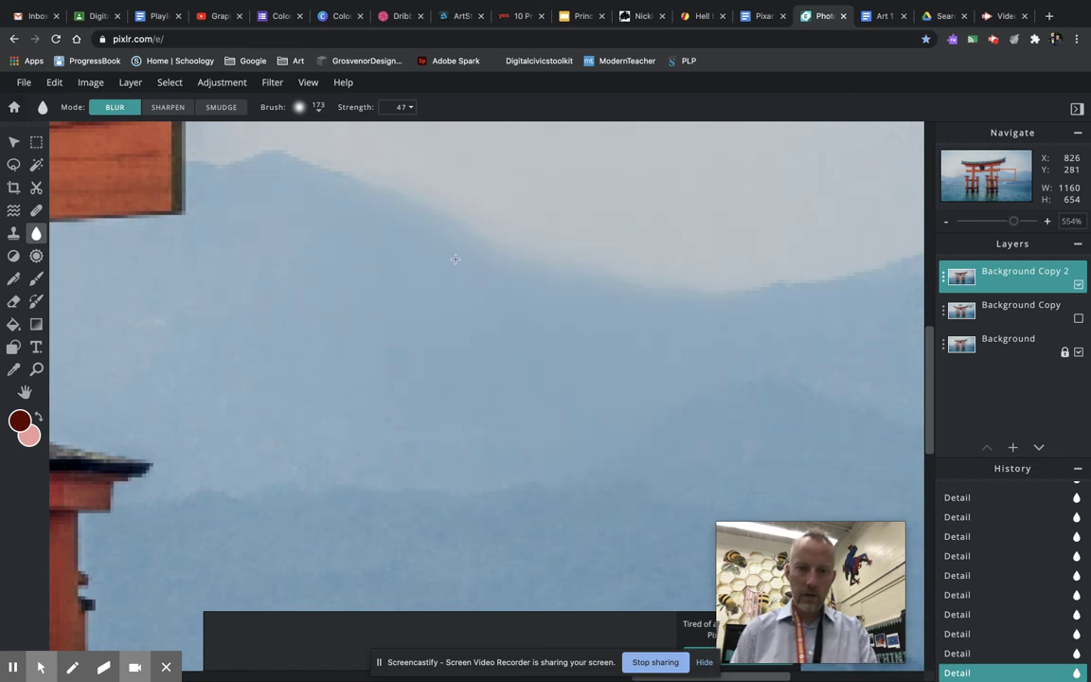
left_click_drag(706, 304, 217, 344)
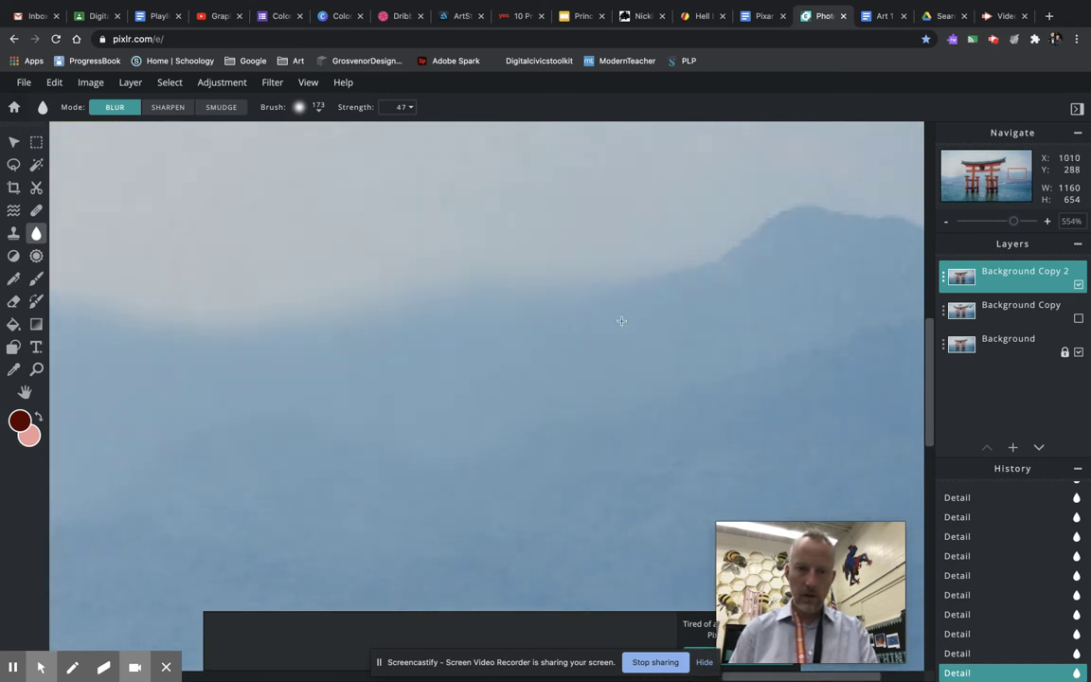
left_click_drag(625, 318, 270, 365)
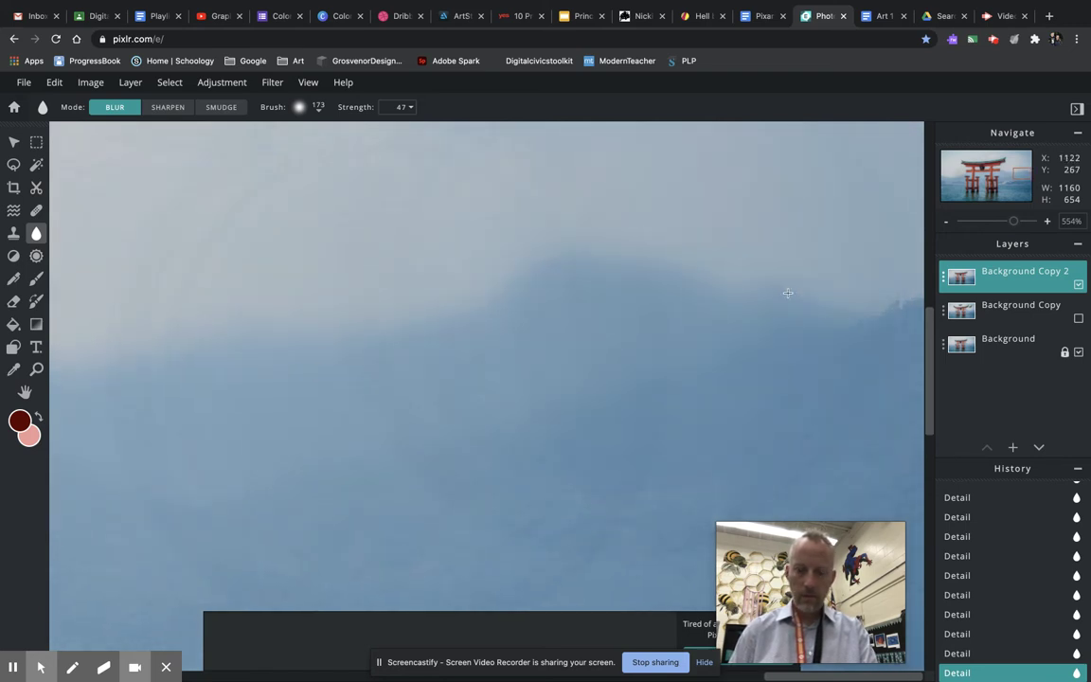
key("ctrl+1")
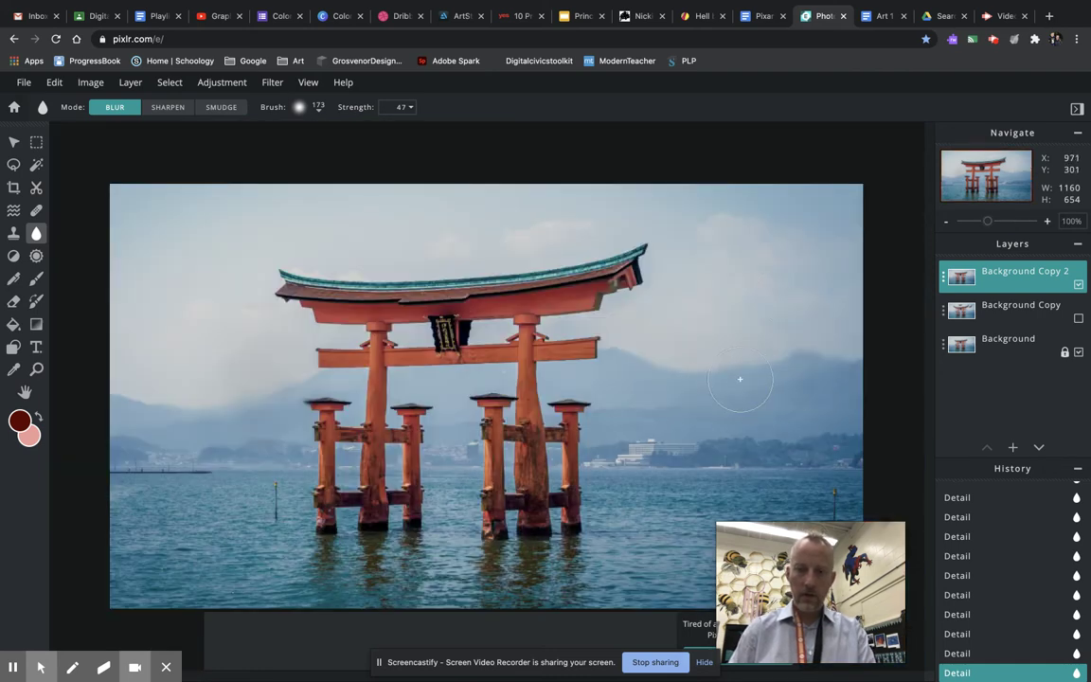
Try to sharpen a spot on the blurred mountain ridge right of the gate, using Sharpen mode at strength 47
left_click(162, 109)
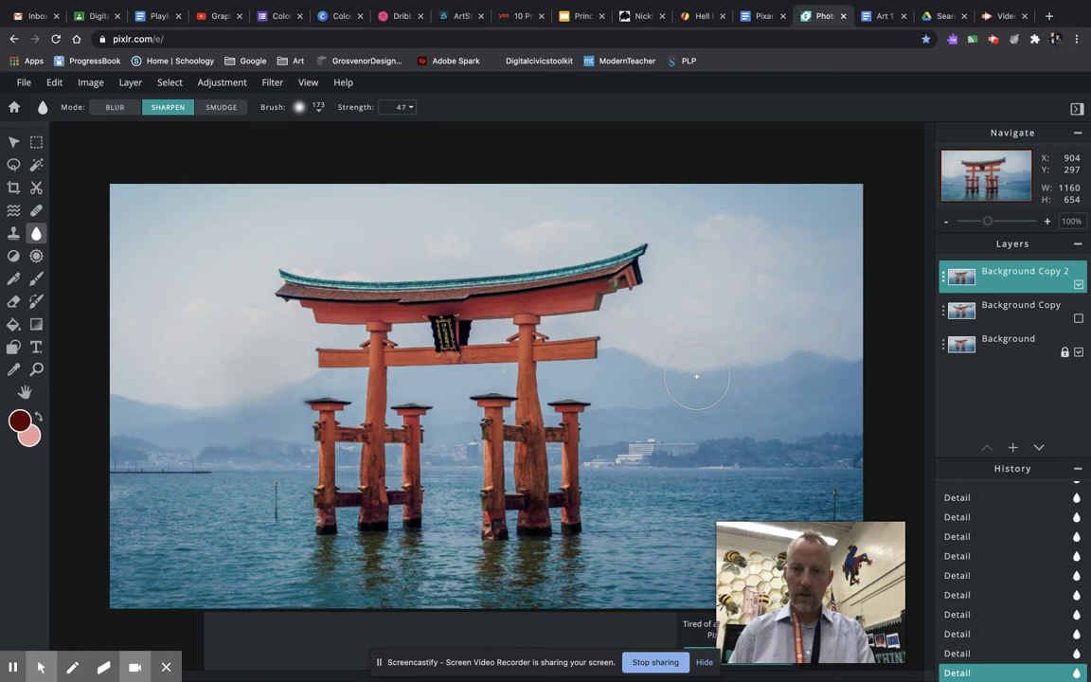
left_click_drag(696, 376, 699, 376)
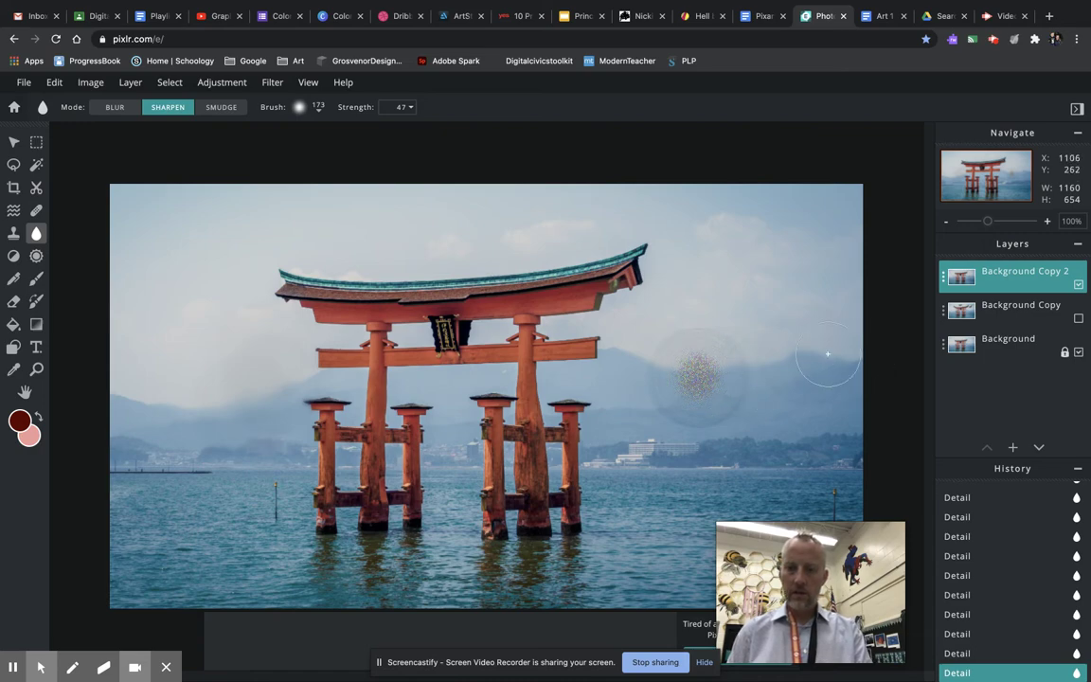
scroll(719, 374, "up", 5)
scroll(705, 365, "up", 3)
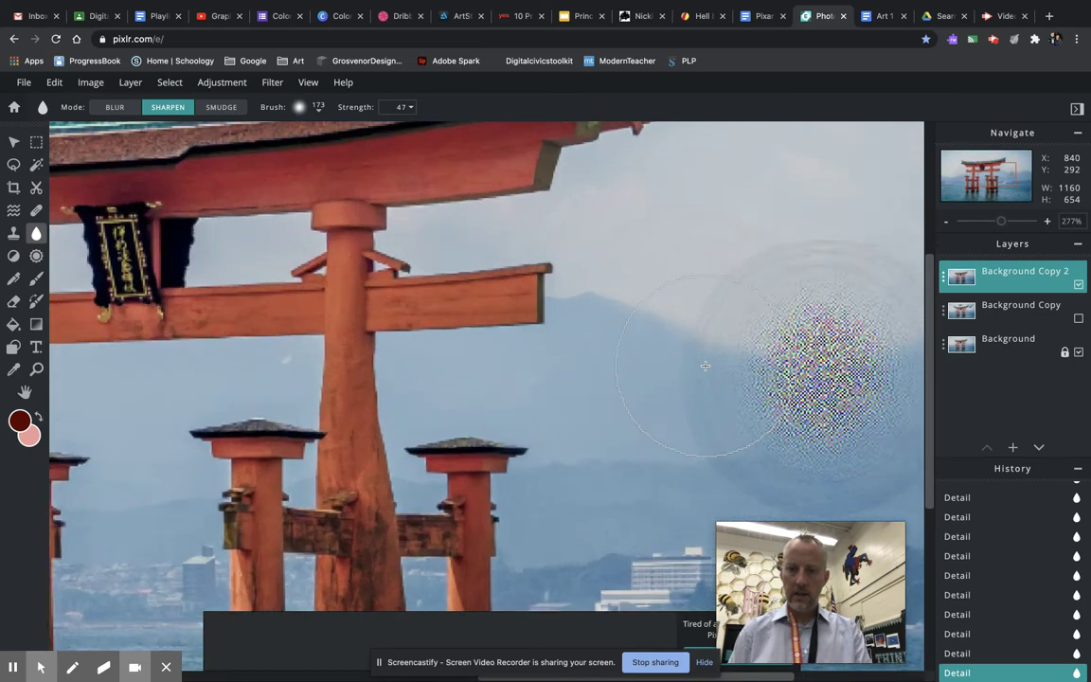
scroll(739, 335, "right", 5)
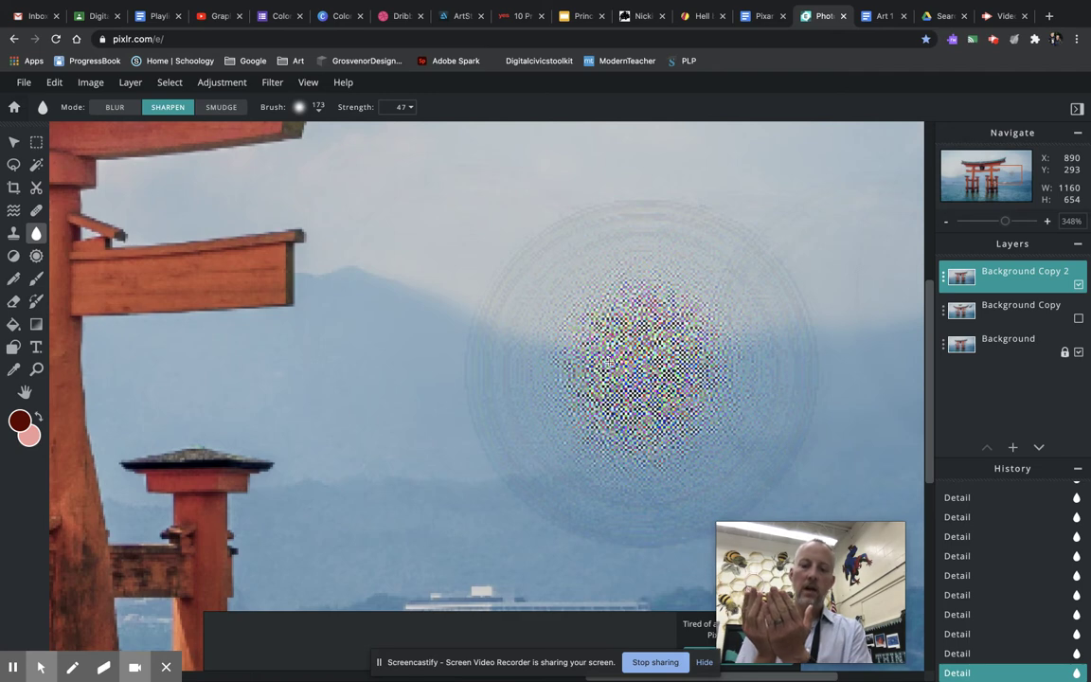
Undo the sharpening strokes on the mountain ridge right of the gate
key("ctrl+z")
key("ctrl+z")
key("ctrl+z")
key("ctrl+z")
key("ctrl+z")
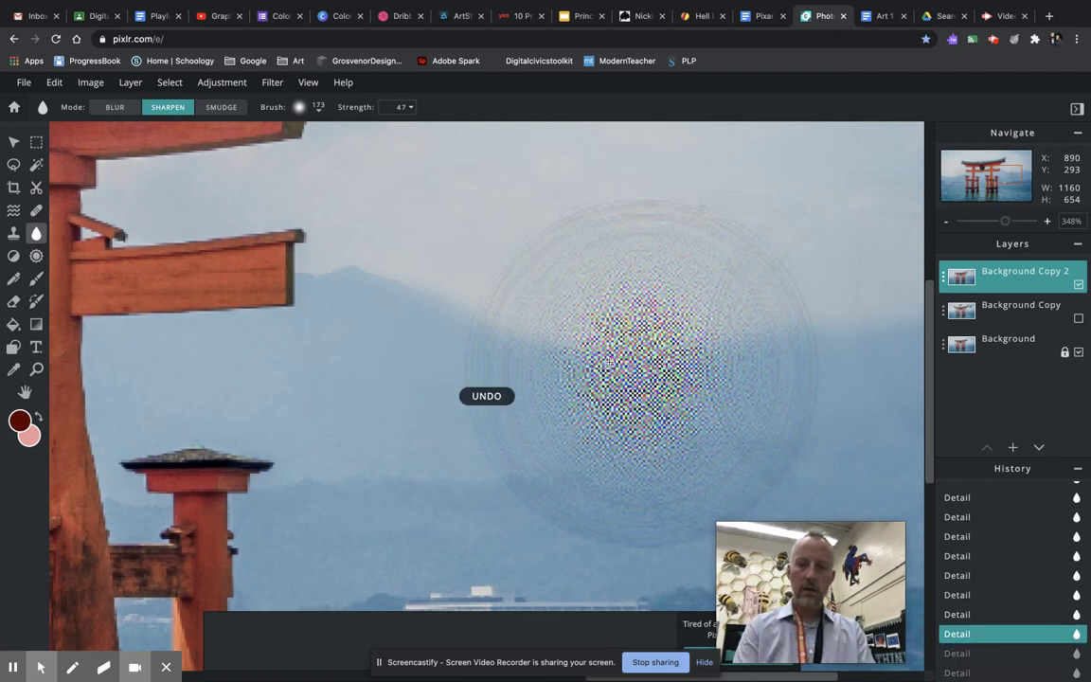
key("ctrl+z")
key("ctrl+z")
key("ctrl+z")
key("ctrl+z")
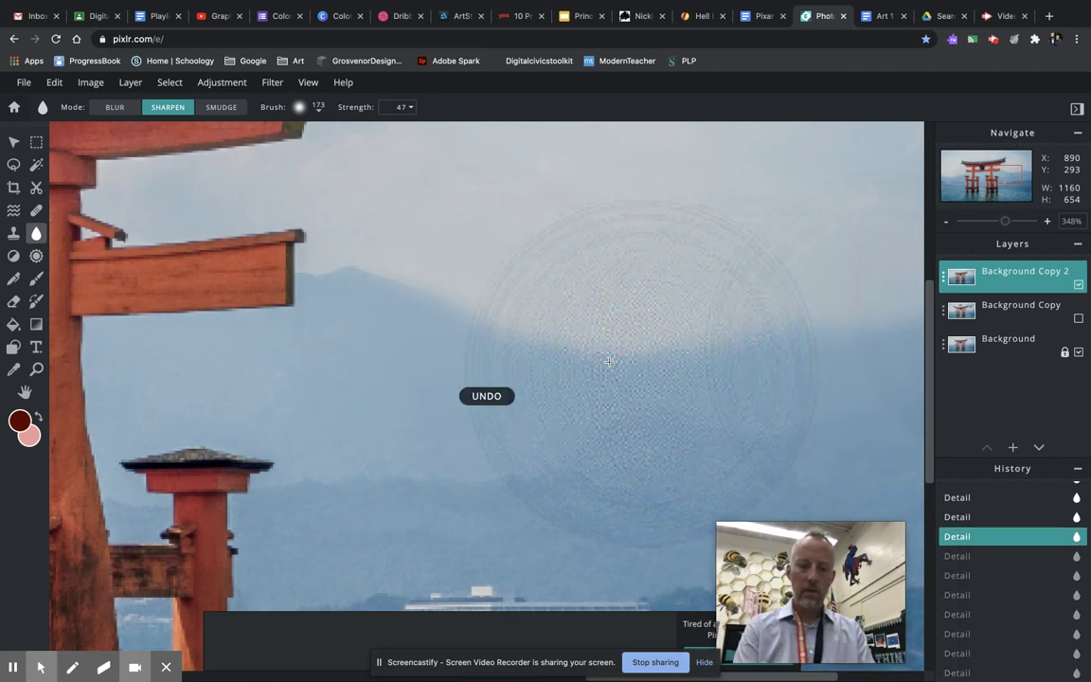
key("ctrl+z")
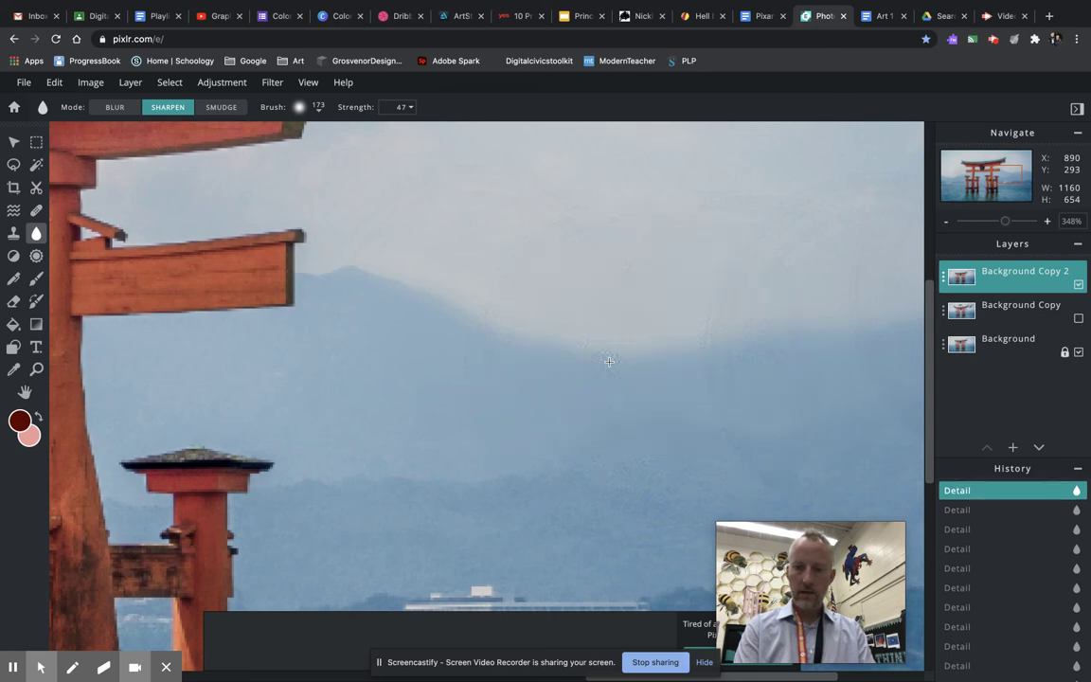
key("ctrl+z")
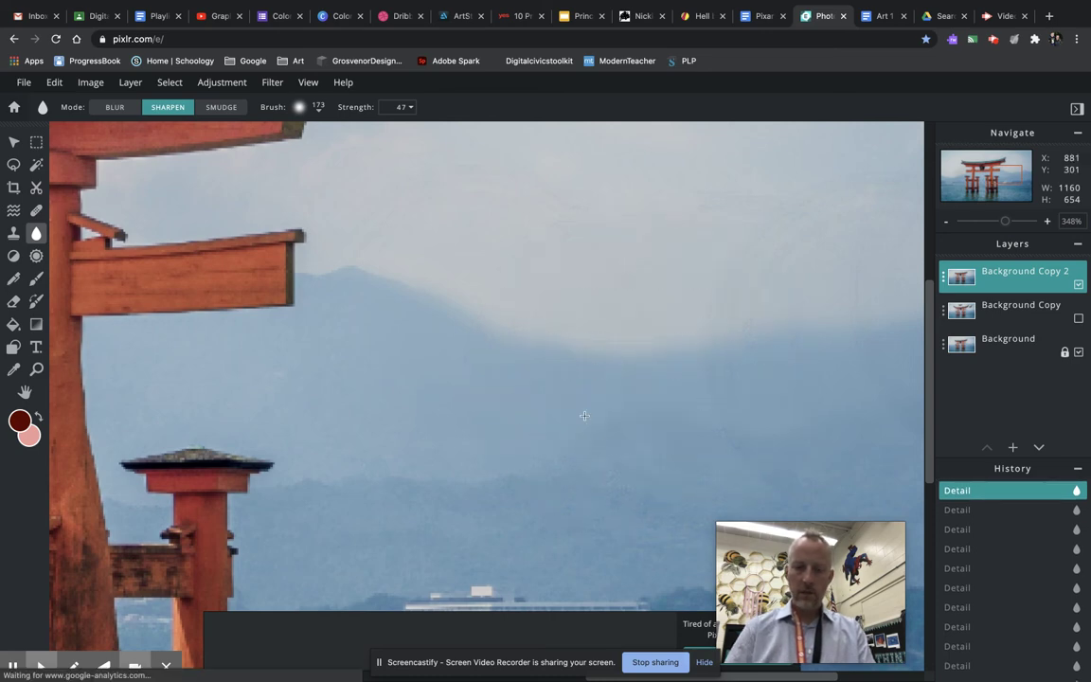
Try sharpening the mountain ridge right of the gate again with repeated strokes over one spot at strength 47
key("ctrl+y")
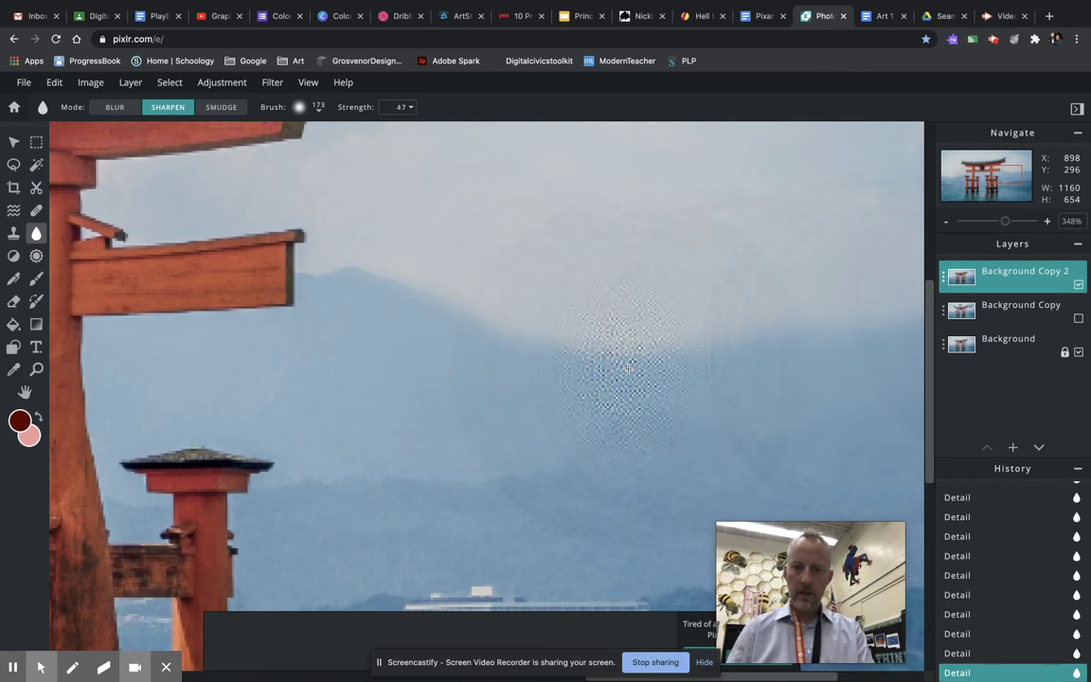
mouse_move(627, 367)
left_mouse_down()
mouse_move(574, 349)
mouse_move(566, 333)
mouse_move(571, 362)
mouse_move(642, 368)
left_mouse_up()
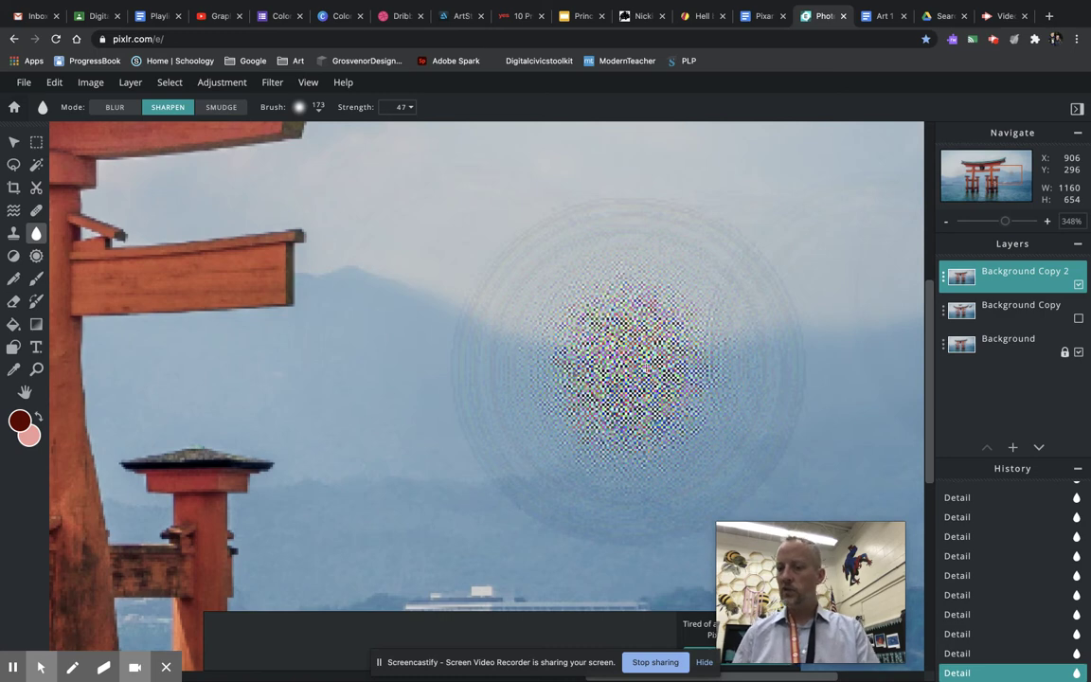
Undo all the repeated sharpening strokes on the mountain ridge right of the gate
key("ctrl+z")
key("ctrl+z")
key("ctrl+z")
key("ctrl+z")
key("ctrl+z")
key("ctrl+z")
key("ctrl+z")
key("ctrl+z")
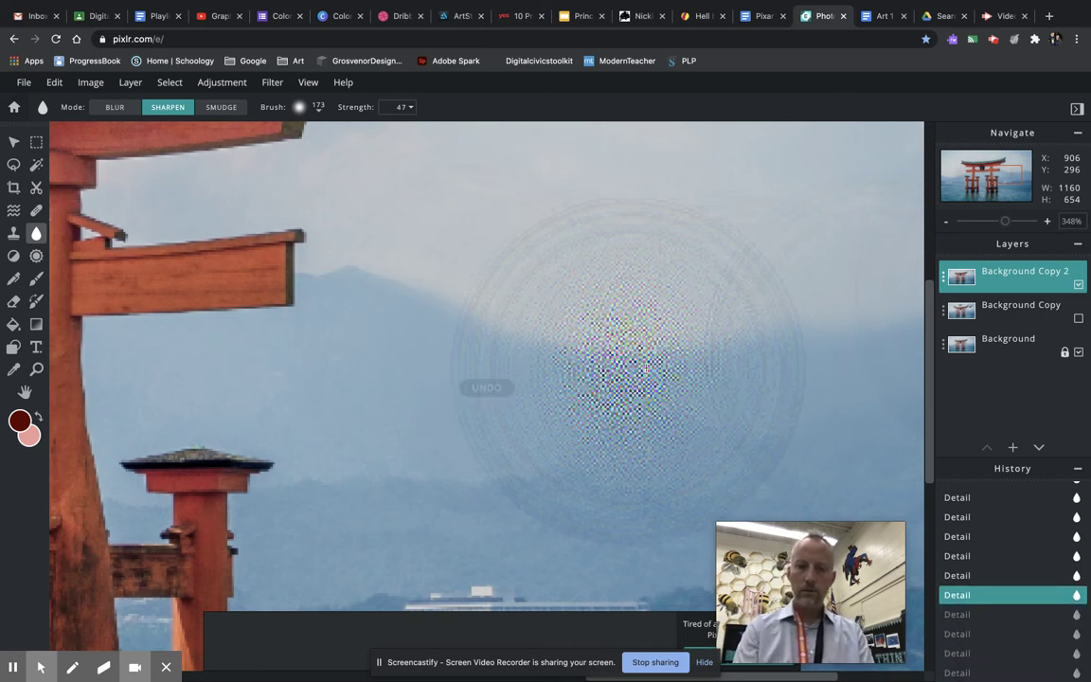
key("ctrl+z")
key("ctrl+z")
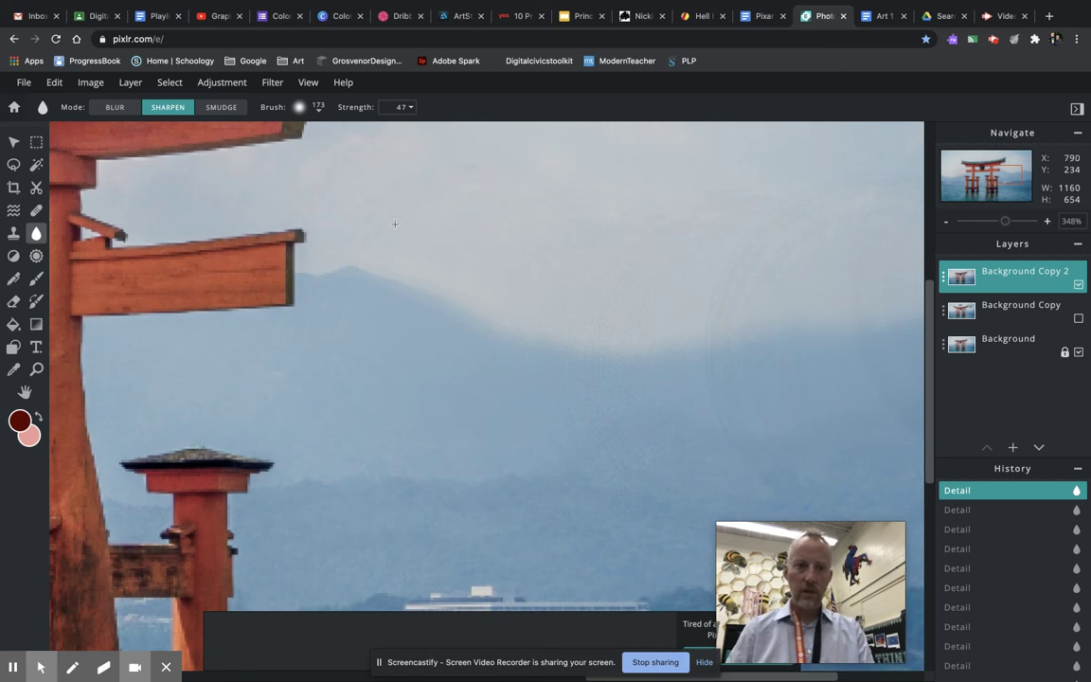
Smudge the mountain ridge right of the gate into the sky, using Smudge mode with the soft 173 px brush
left_click(223, 109)
mouse_move(712, 423)
left_mouse_down()
mouse_move(625, 398)
mouse_move(726, 335)
mouse_move(567, 335)
left_mouse_up()
mouse_move(477, 377)
left_mouse_down()
mouse_move(543, 336)
mouse_move(539, 379)
left_mouse_up()
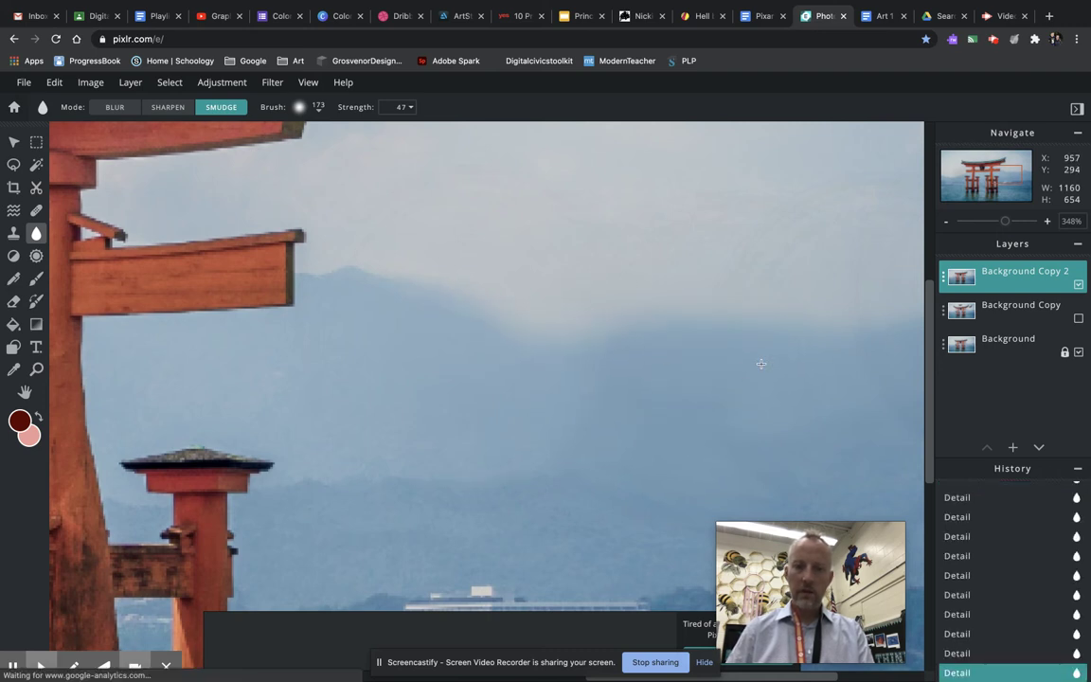
scroll(707, 383, "down", 5)
scroll(707, 384, "up", 5)
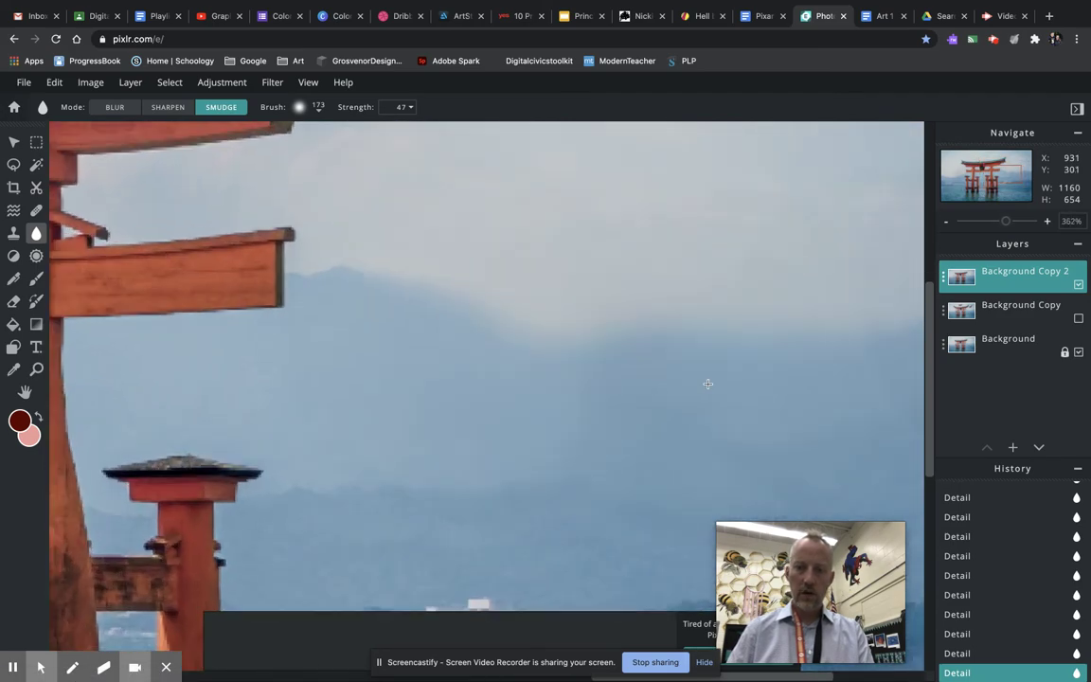
scroll(708, 384, "down", 5)
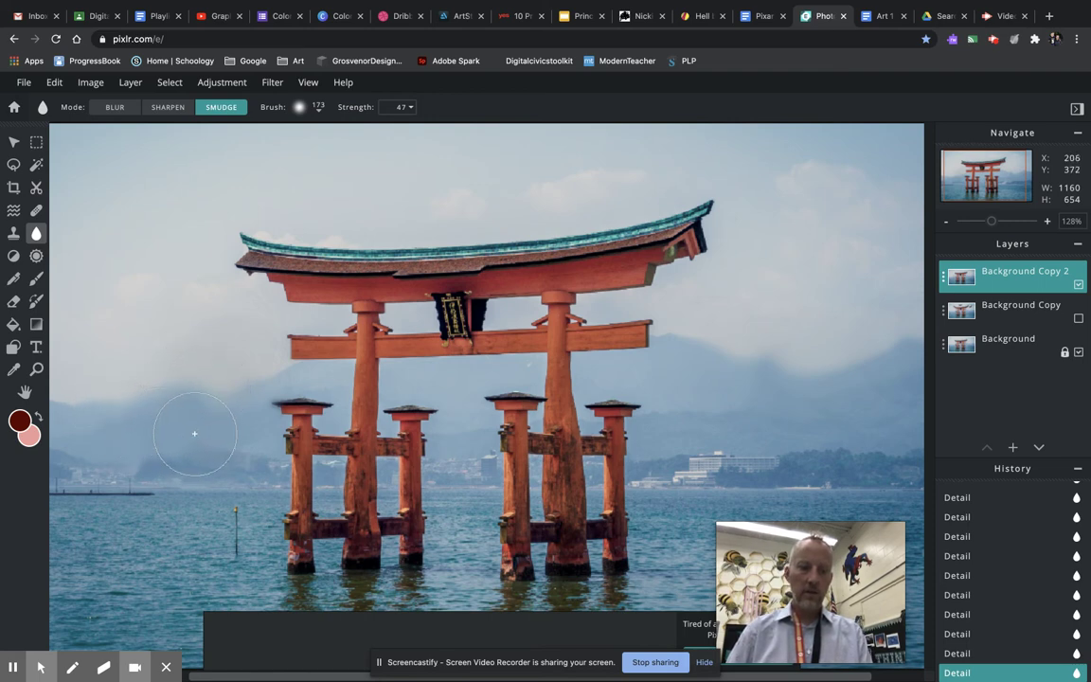
Change the Smudge brush to the 70 px square preset
left_click(299, 107)
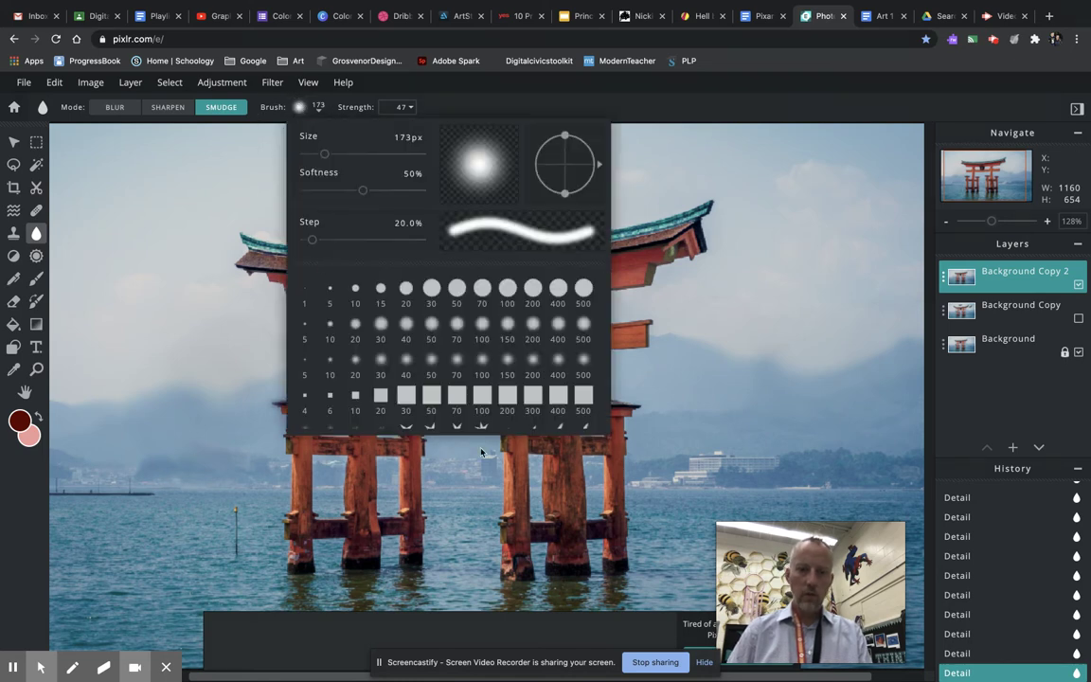
left_click(456, 398)
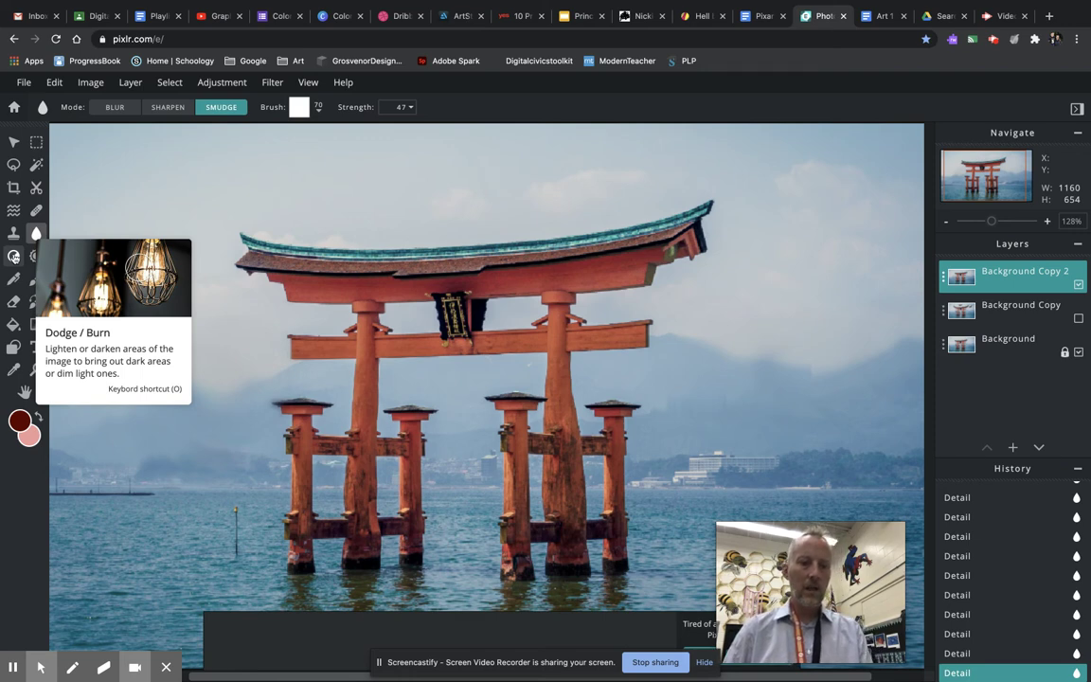
Lighten the midtones where the upper crossbeam meets the thick left pillar, using Dodge / Burn with a 40 px brush at strength 30
left_click(14, 256)
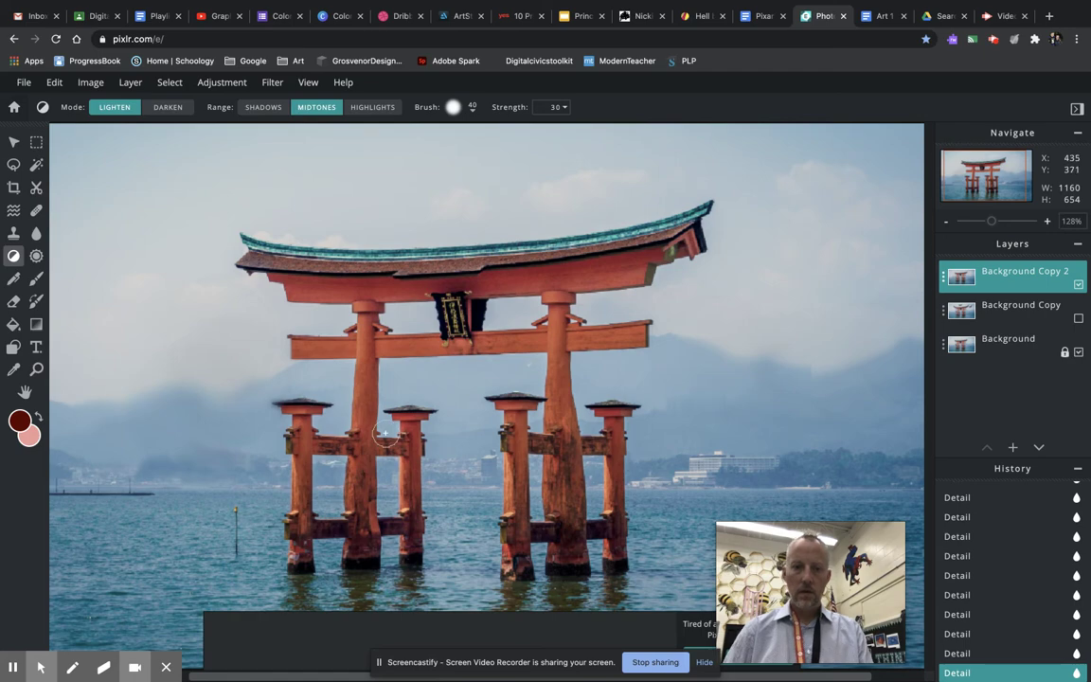
scroll(360, 515, "up", 5)
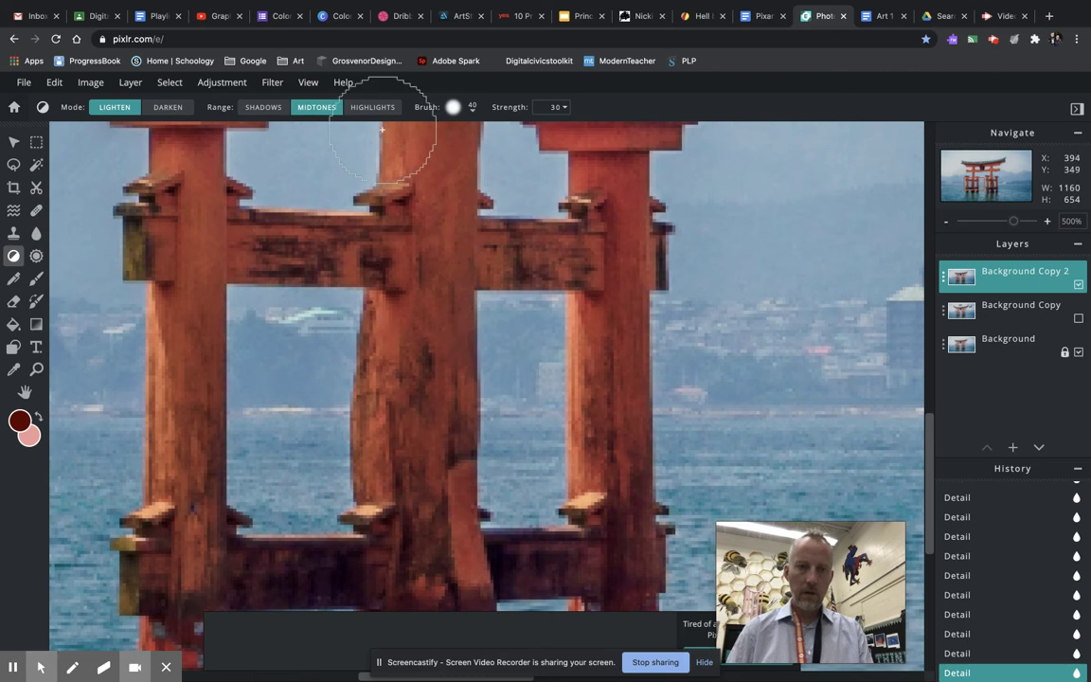
left_click_drag(433, 249, 418, 255)
left_click(424, 252)
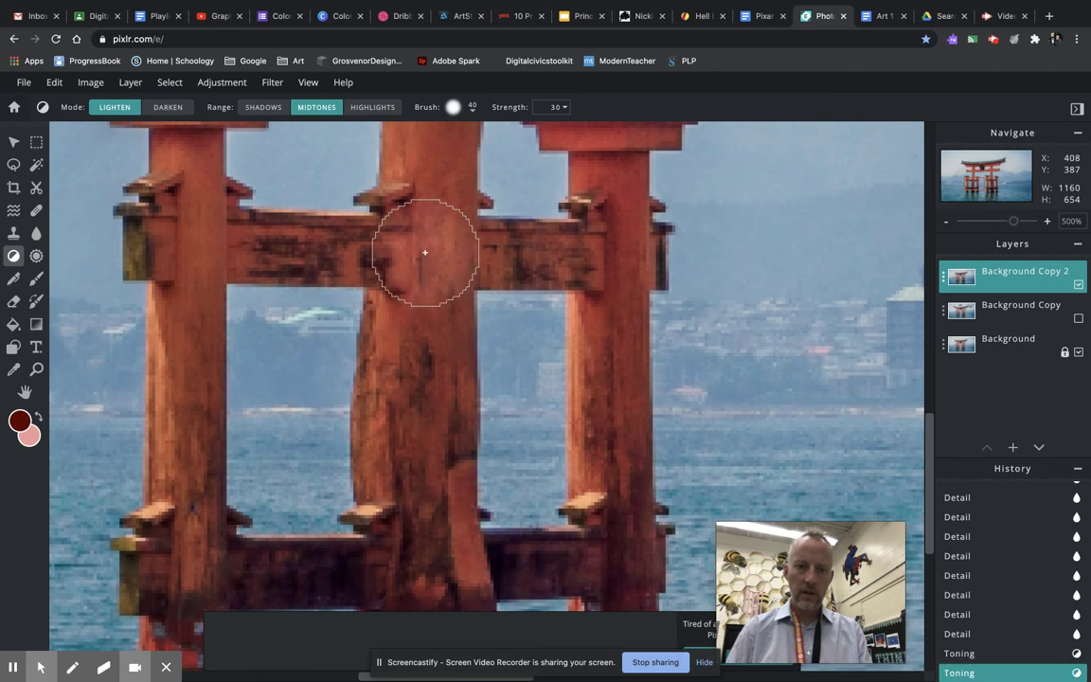
left_click(424, 252)
left_click(424, 252)
left_click(425, 252)
left_click(424, 252)
left_click(424, 252)
left_click(389, 252)
left_click(382, 251)
left_click(388, 250)
left_click_drag(507, 256, 418, 252)
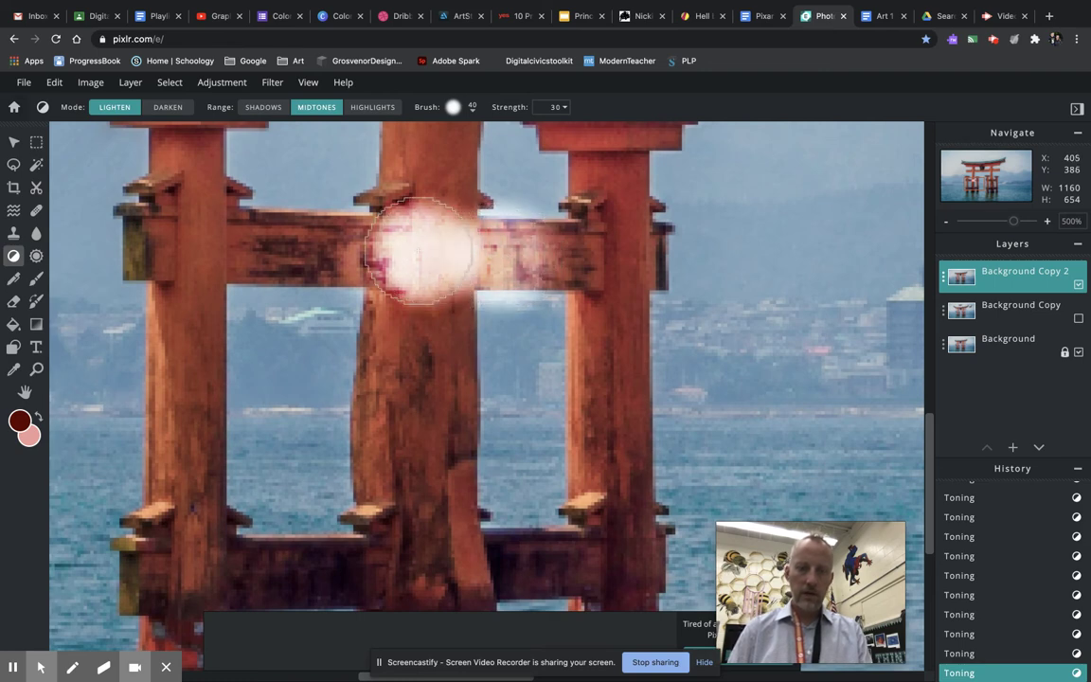
Darken the midtones of the lightened crossbeam joint on the left pillar with heavy strokes at strength 30
key("alt")
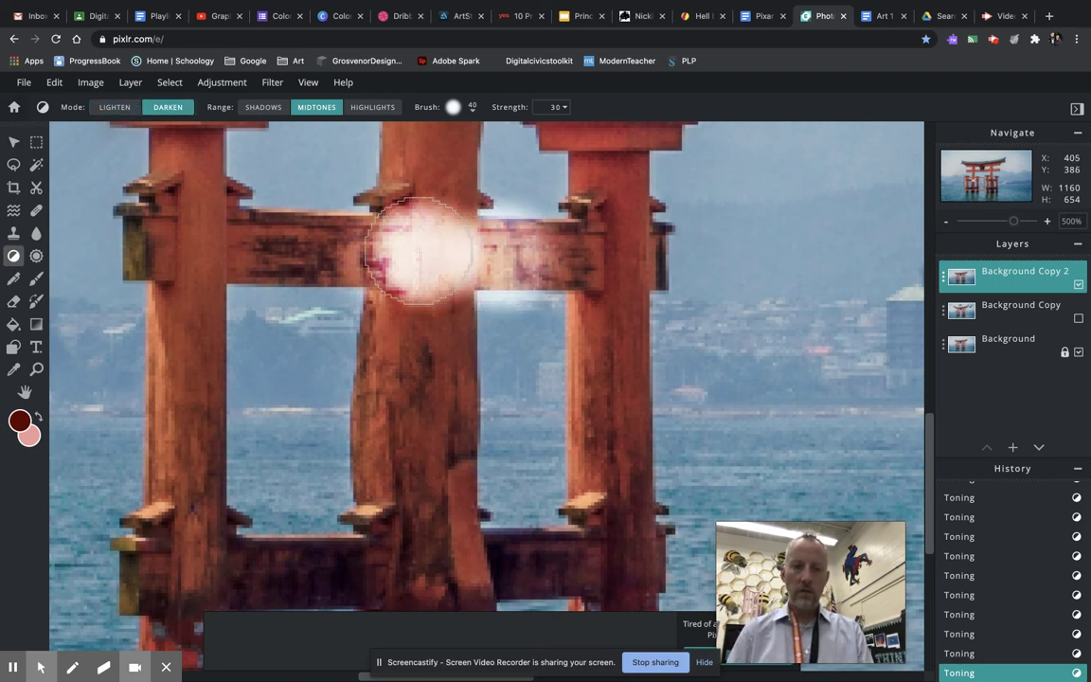
key("alt")
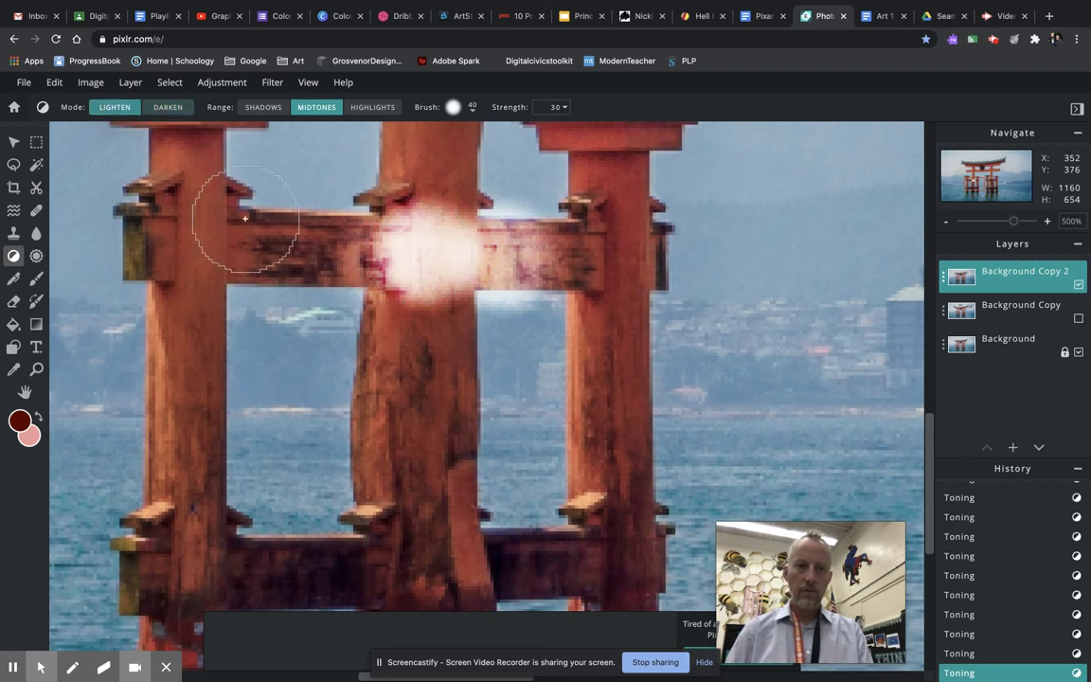
left_click(168, 107)
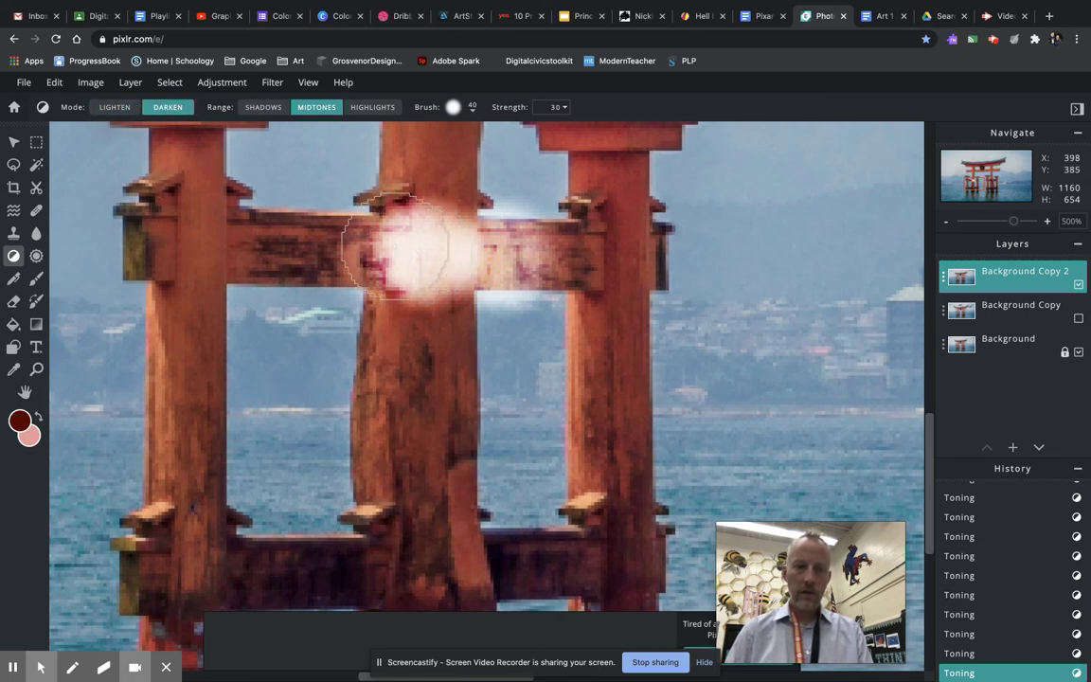
mouse_move(397, 246)
left_mouse_down()
mouse_move(456, 246)
mouse_move(445, 245)
mouse_move(433, 272)
mouse_move(397, 255)
mouse_move(535, 256)
mouse_move(359, 250)
left_mouse_up()
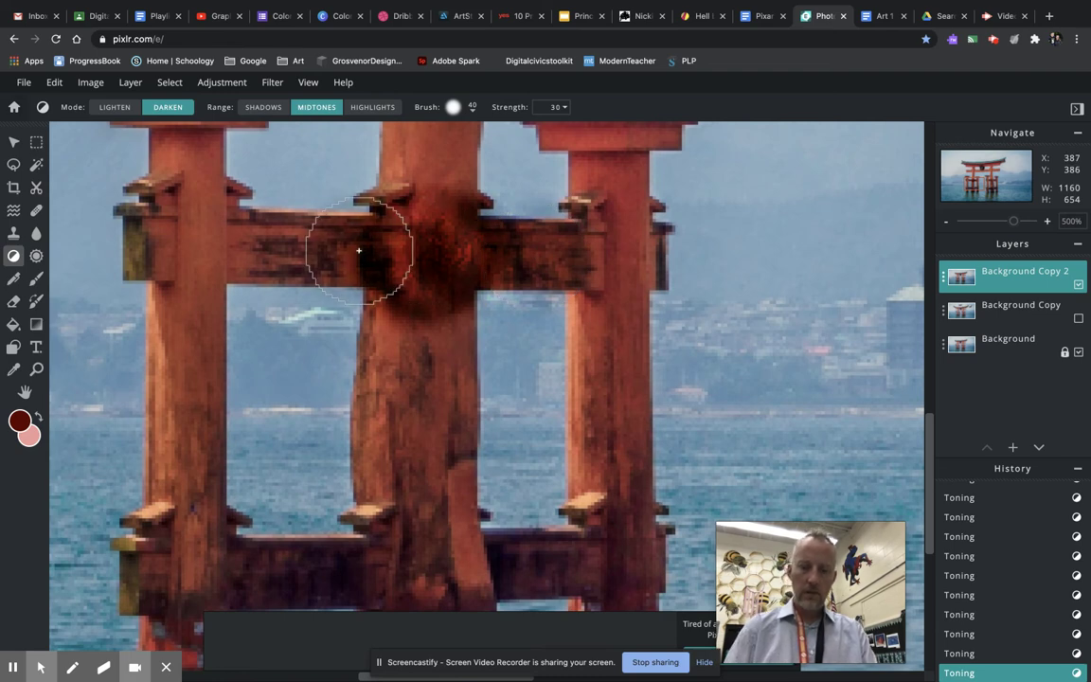
Revert the heavy darkening on the left pillar by stepping back to the earliest available Toning state in the history
key("ctrl+1")
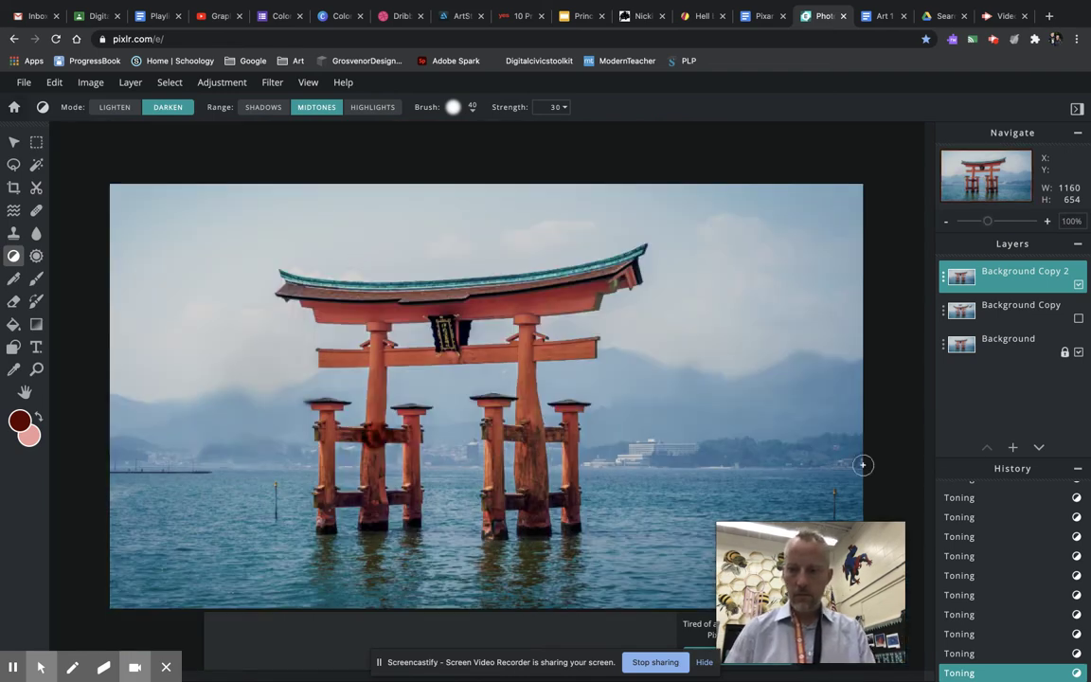
scroll(1030, 564, "up", 1)
scroll(1030, 564, "up", 1)
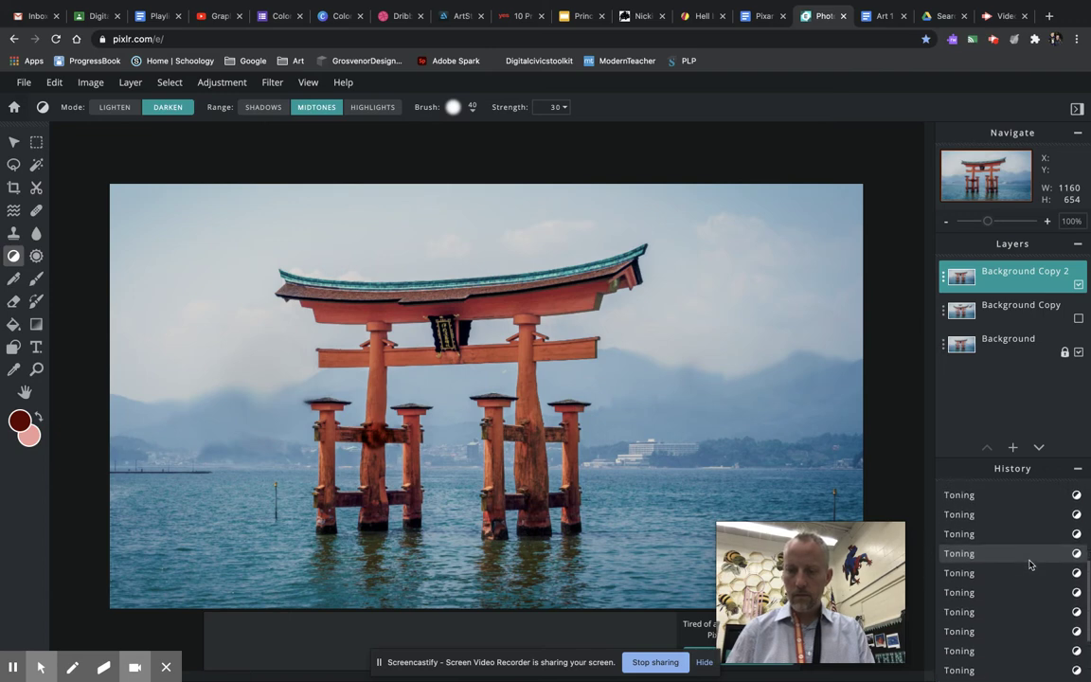
left_click(1021, 498)
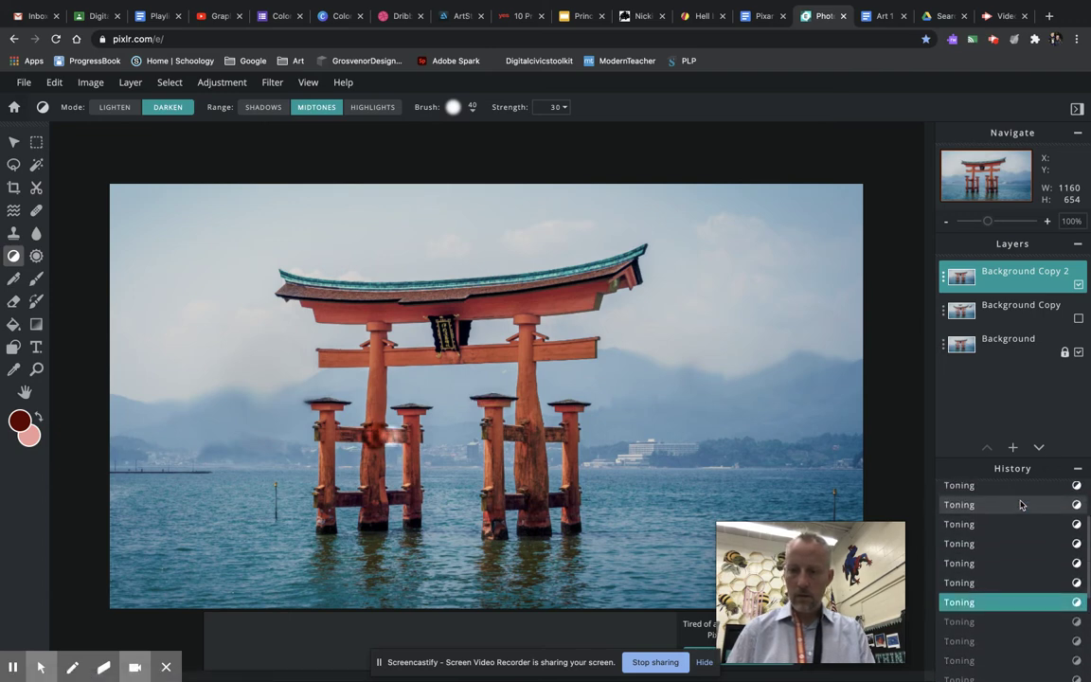
key("ctrl+z")
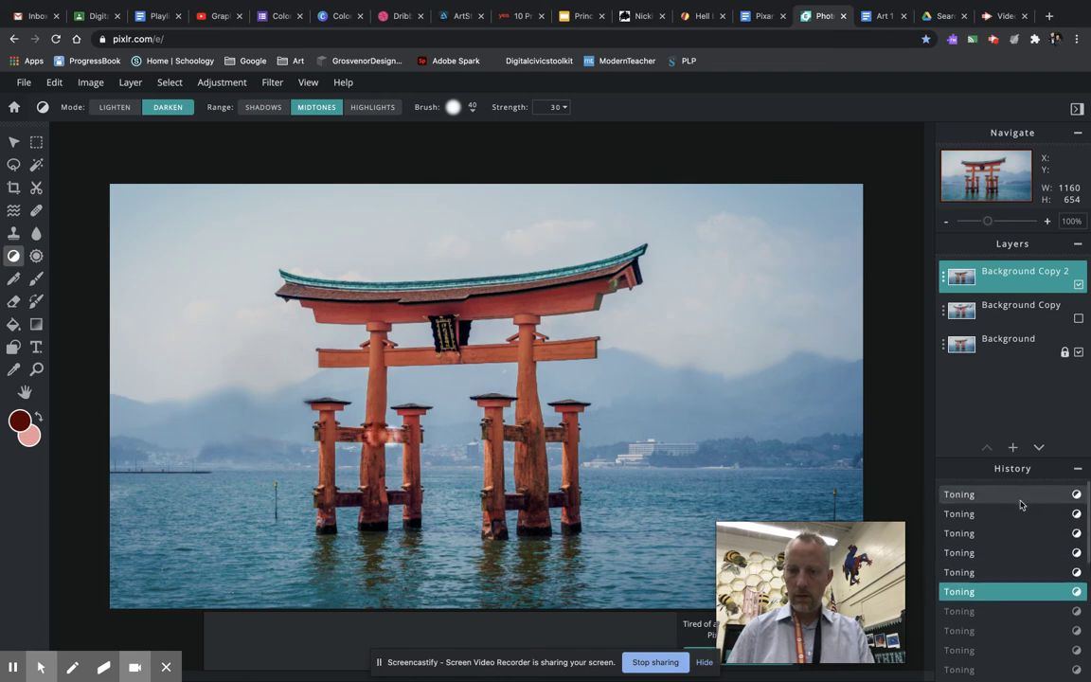
left_click(1020, 494)
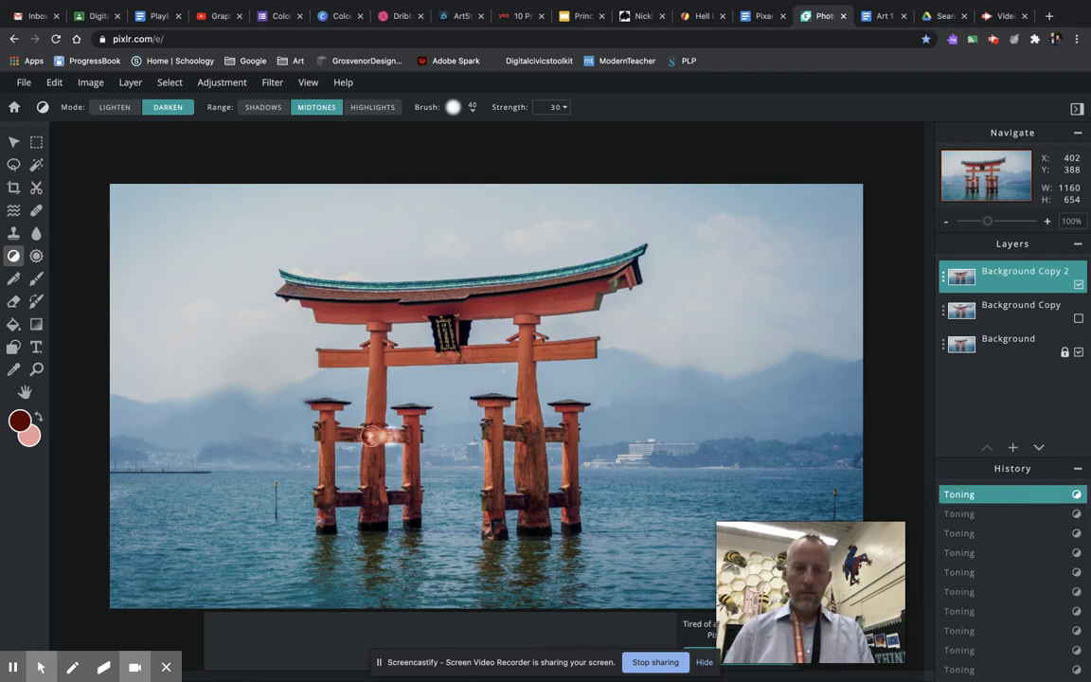
Darken the midtones of the bright crossbeam joint on the left pillar with several light dabs at strength 30
left_click(376, 435)
left_click(383, 434)
left_click(389, 431)
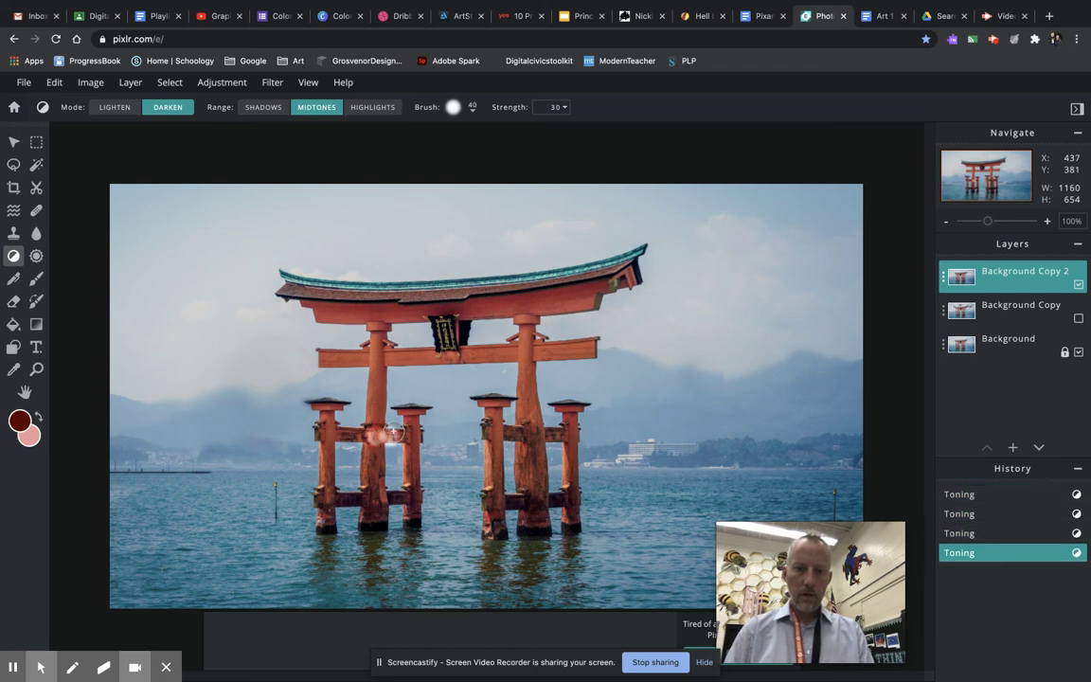
left_click(384, 434)
left_click(379, 435)
left_click(373, 437)
left_click(373, 437)
left_click(374, 437)
left_click(376, 439)
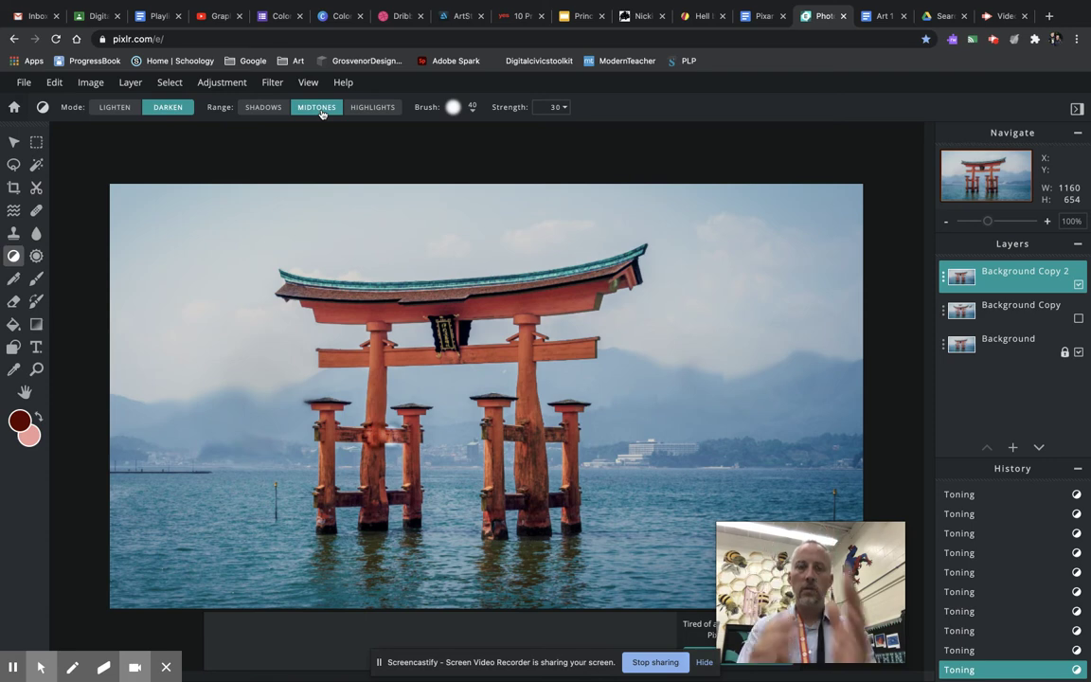
Darken the Shadows range in the water reflections beneath the gate's left and right pillar groups
left_click(263, 107)
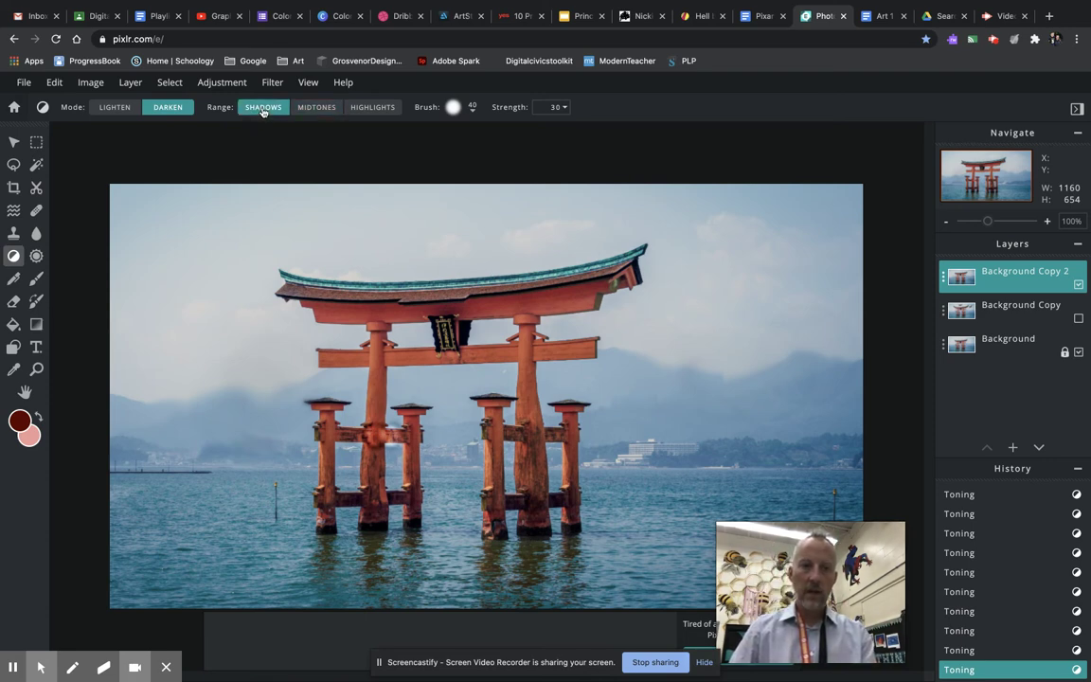
mouse_move(392, 534)
left_mouse_down()
mouse_move(370, 541)
mouse_move(374, 559)
left_mouse_up()
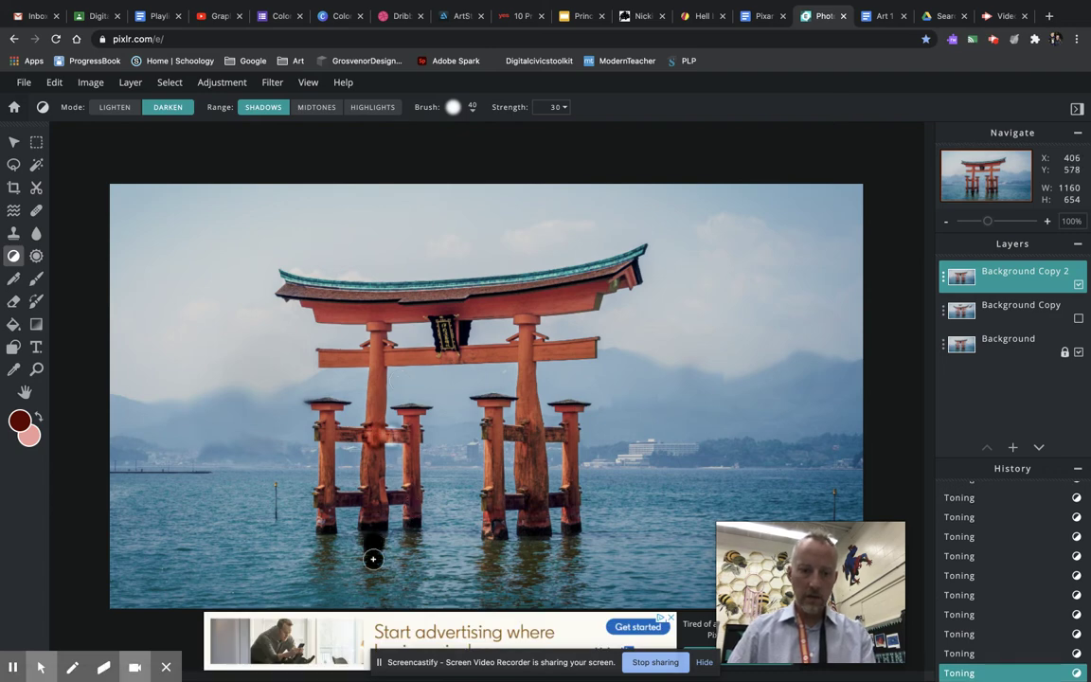
left_click_drag(384, 536, 371, 580)
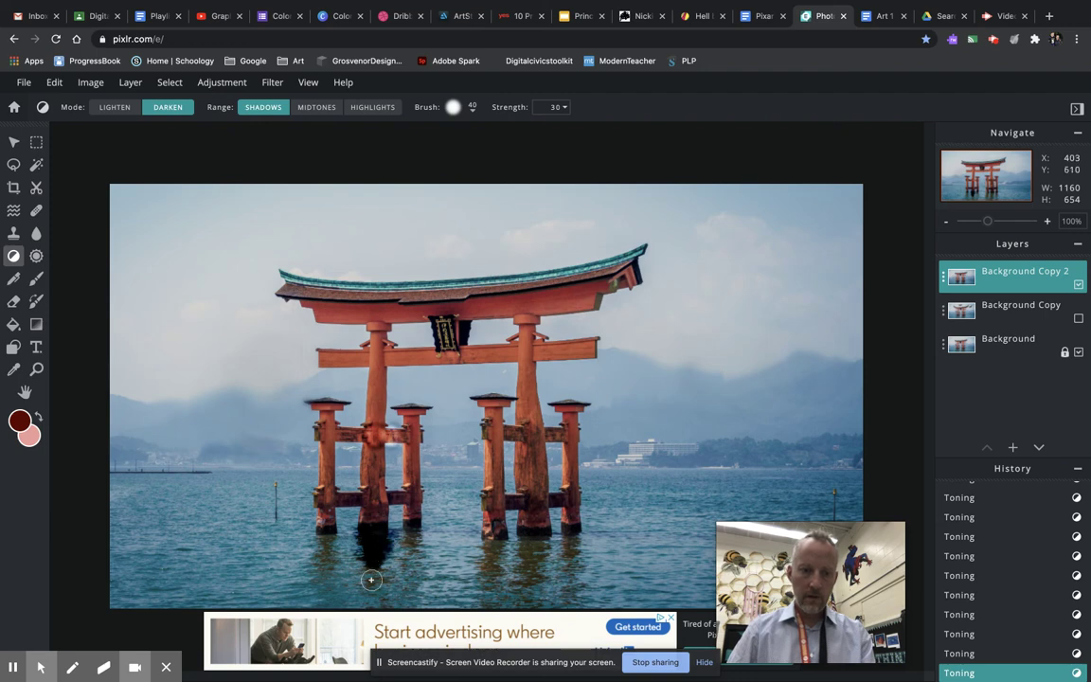
mouse_move(494, 543)
left_mouse_down()
mouse_move(487, 565)
mouse_move(523, 548)
left_mouse_up()
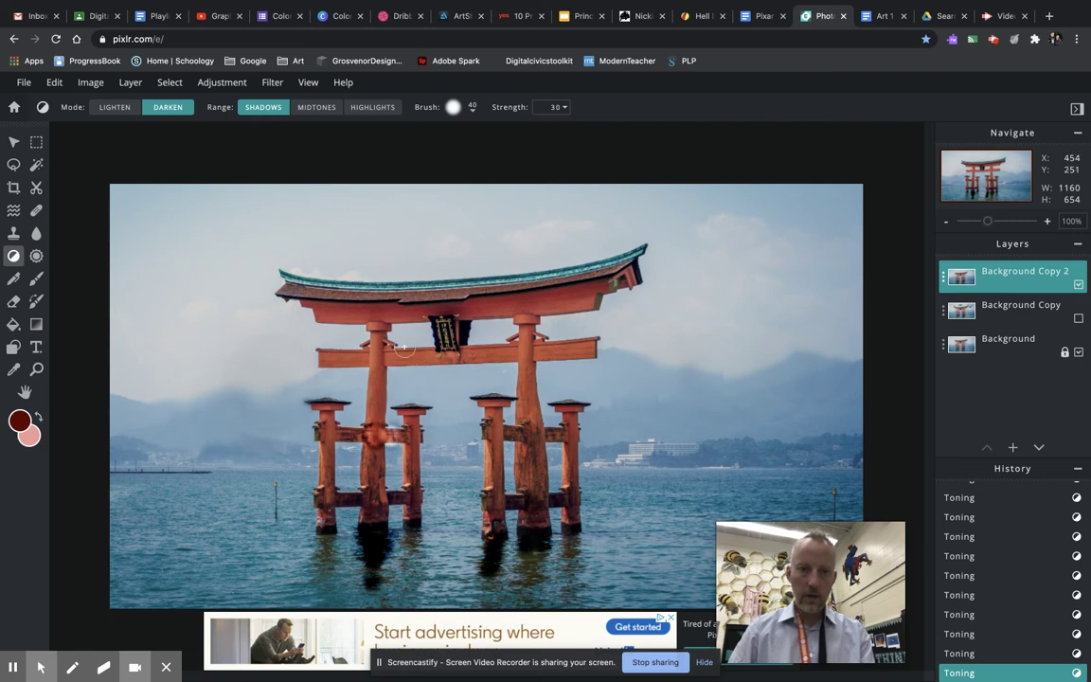
Lighten the Highlights range in the water around the darkened reflections at the pillar bases
left_click(370, 107)
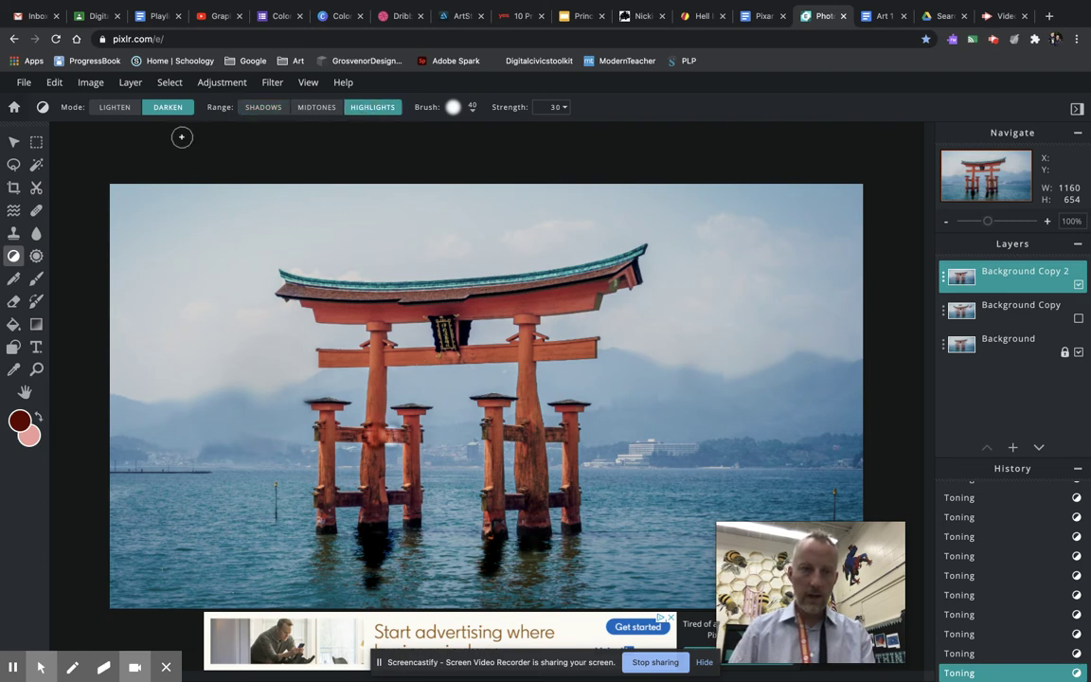
left_click(112, 107)
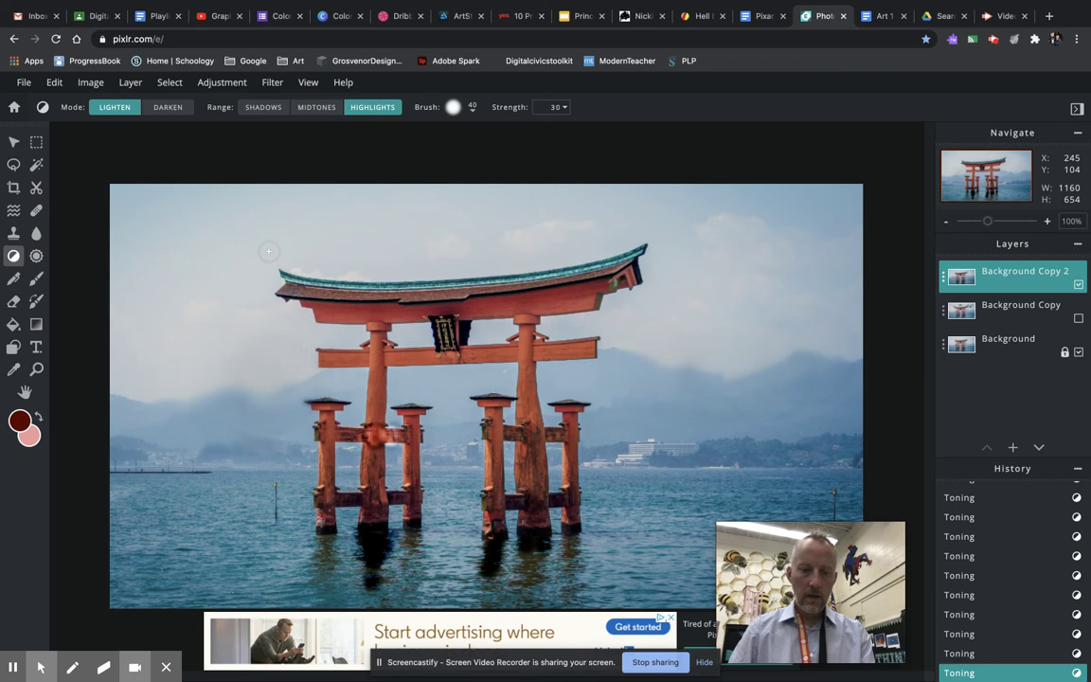
left_click_drag(397, 537, 395, 564)
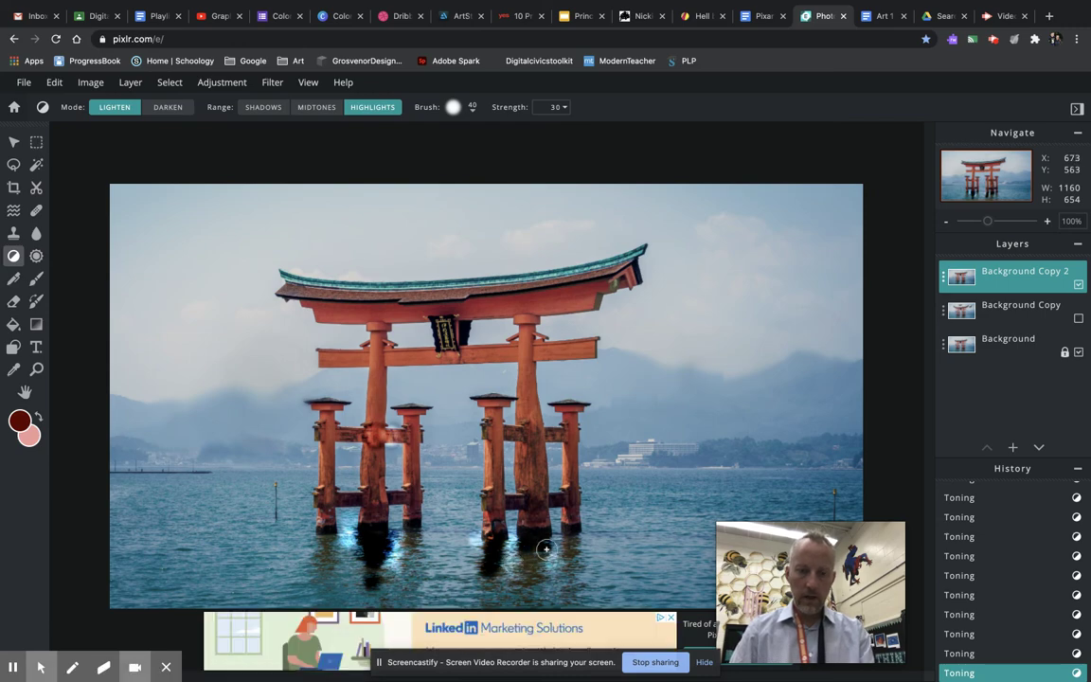
Bring the right pillar group's bases into close view and close the advertising banner covering the canvas
scroll(542, 547, "up", 5)
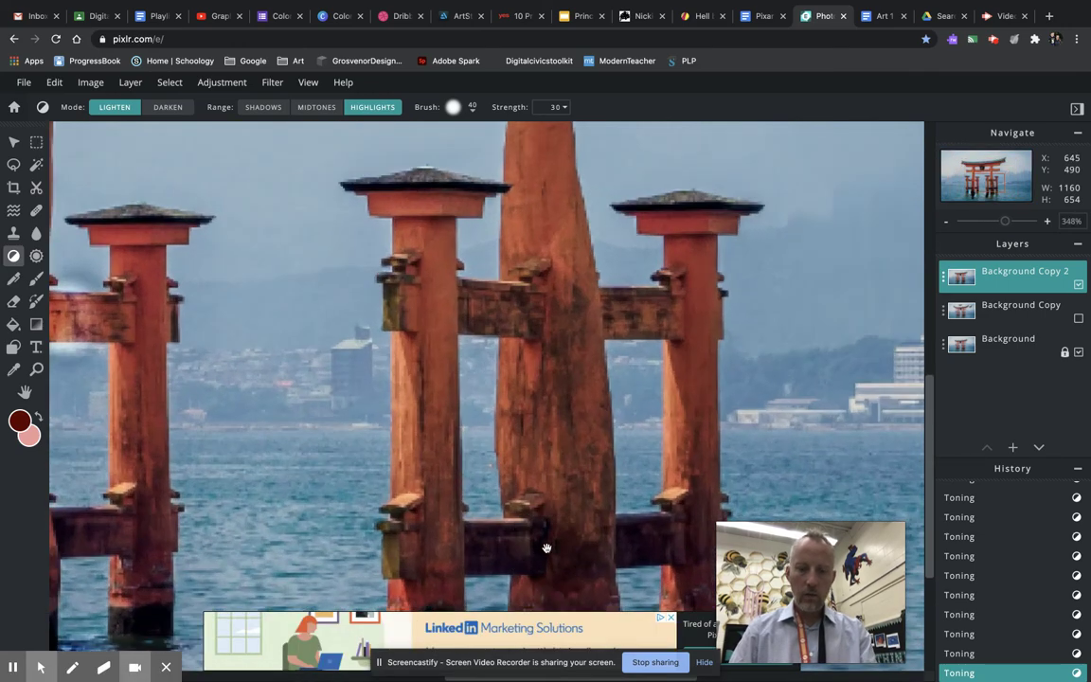
mouse_move(546, 525)
left_mouse_down()
mouse_move(548, 336)
mouse_move(529, 247)
mouse_move(529, 284)
left_mouse_up()
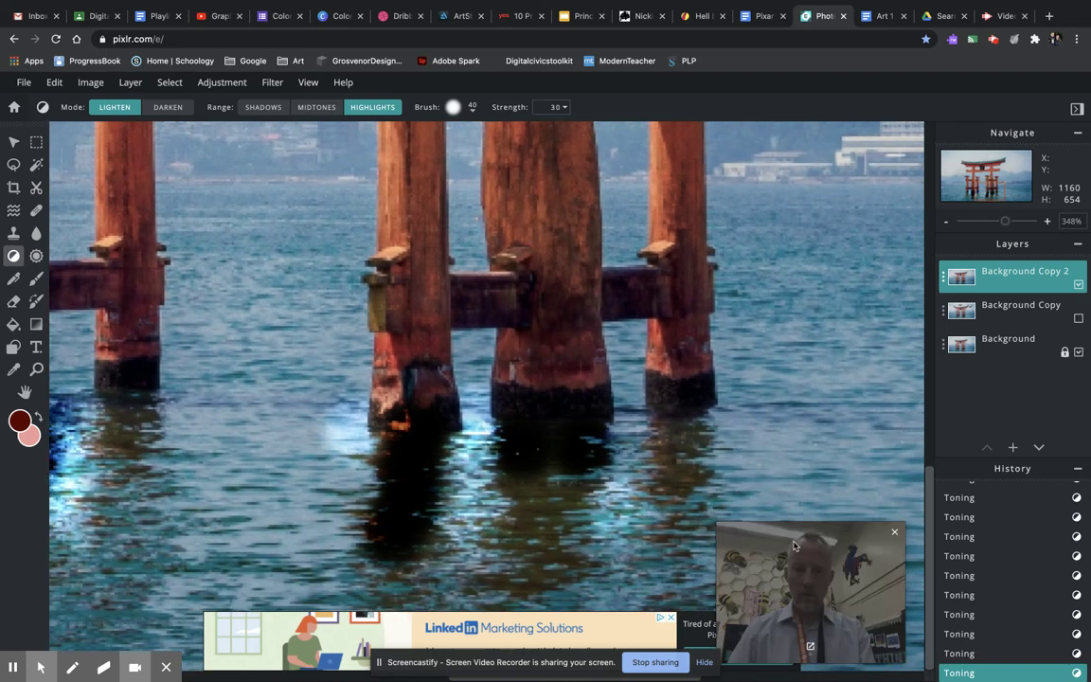
left_click_drag(777, 546, 64, 520)
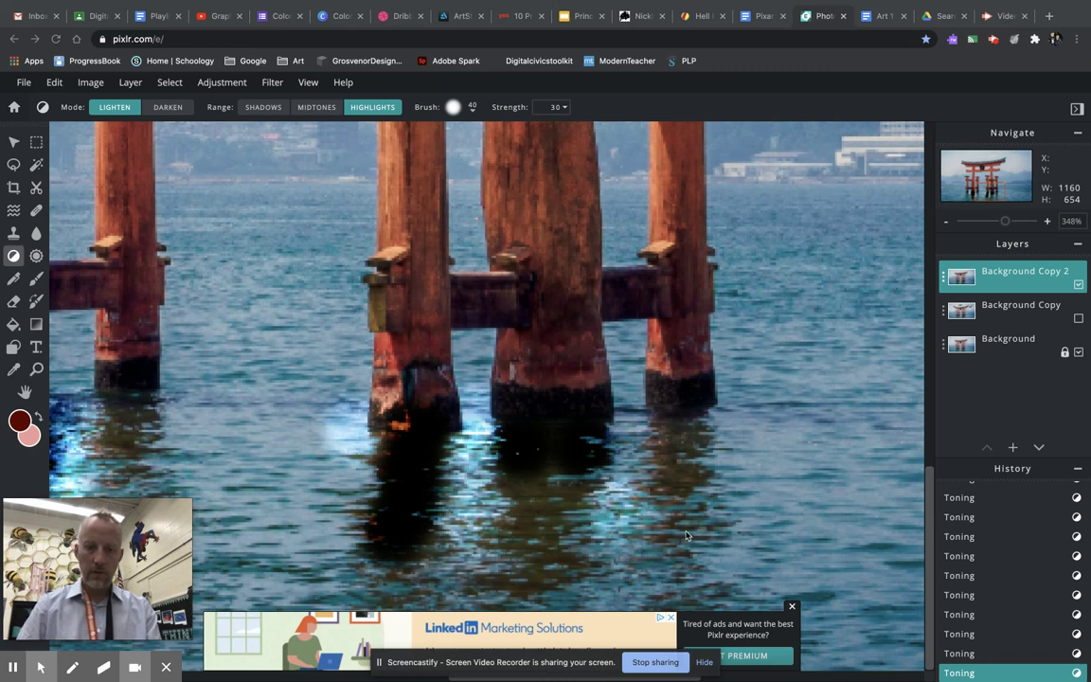
left_click(794, 608)
left_click(793, 607)
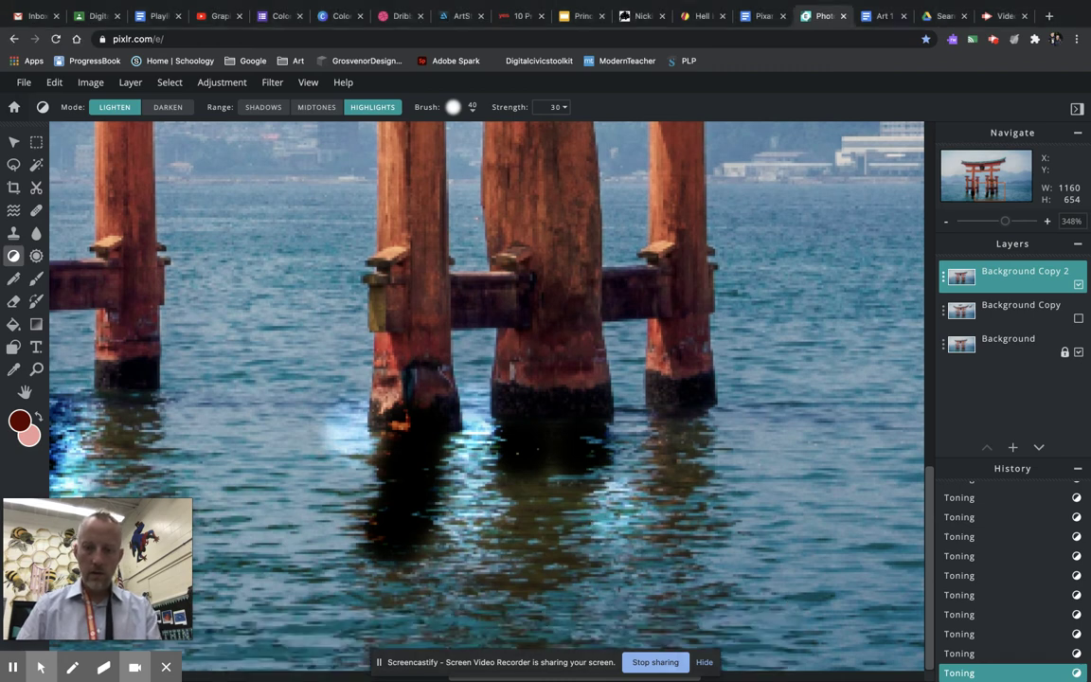
Lighten the highlights in the water beside the outer left pillar of the right pillar group
mouse_move(350, 388)
left_mouse_down()
mouse_move(285, 369)
mouse_move(303, 359)
mouse_move(339, 368)
mouse_move(305, 327)
mouse_move(307, 336)
mouse_move(270, 324)
mouse_move(334, 322)
mouse_move(320, 276)
left_mouse_up()
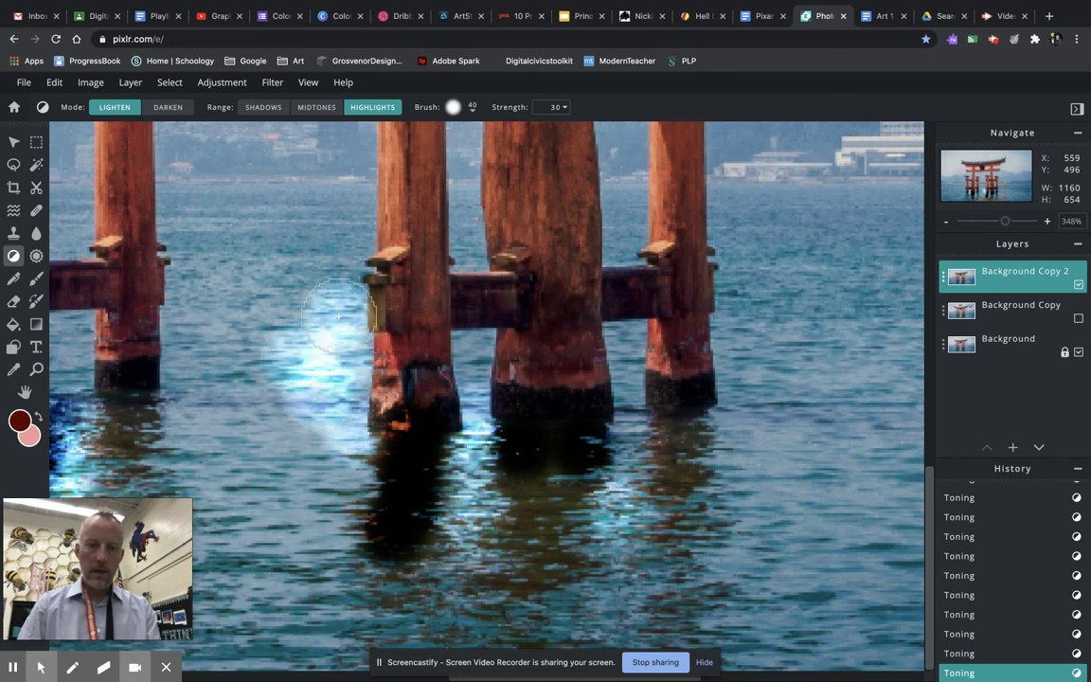
Switch to the Sponge tool, return to the full gate at 100% zoom, and set the strength to 53
left_click(37, 256)
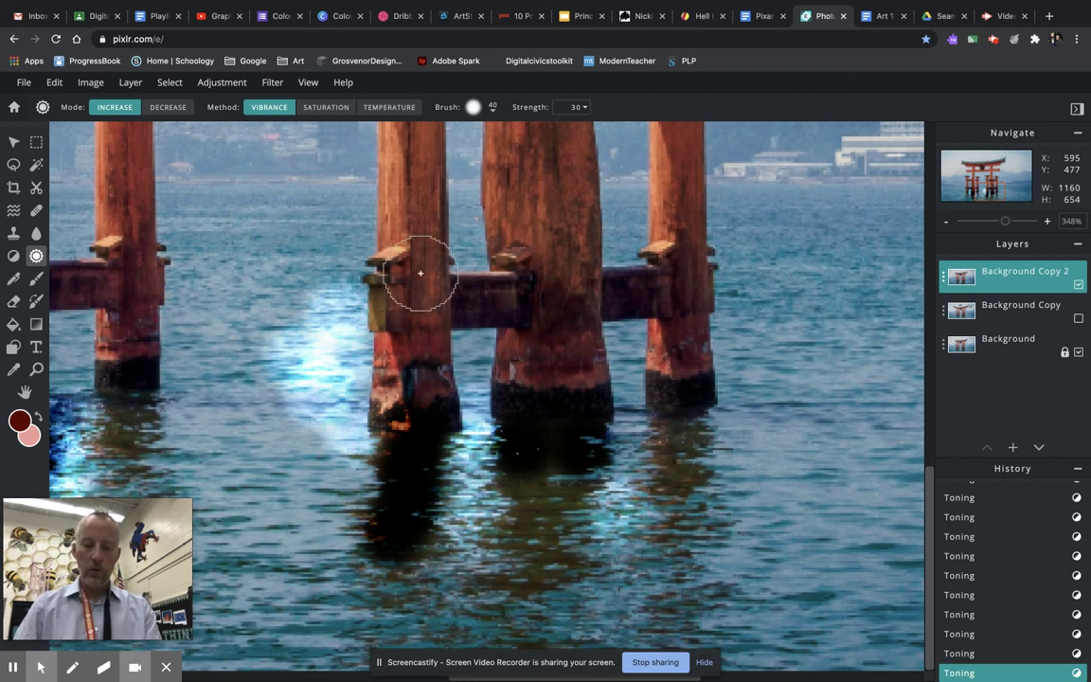
key("ctrl+1")
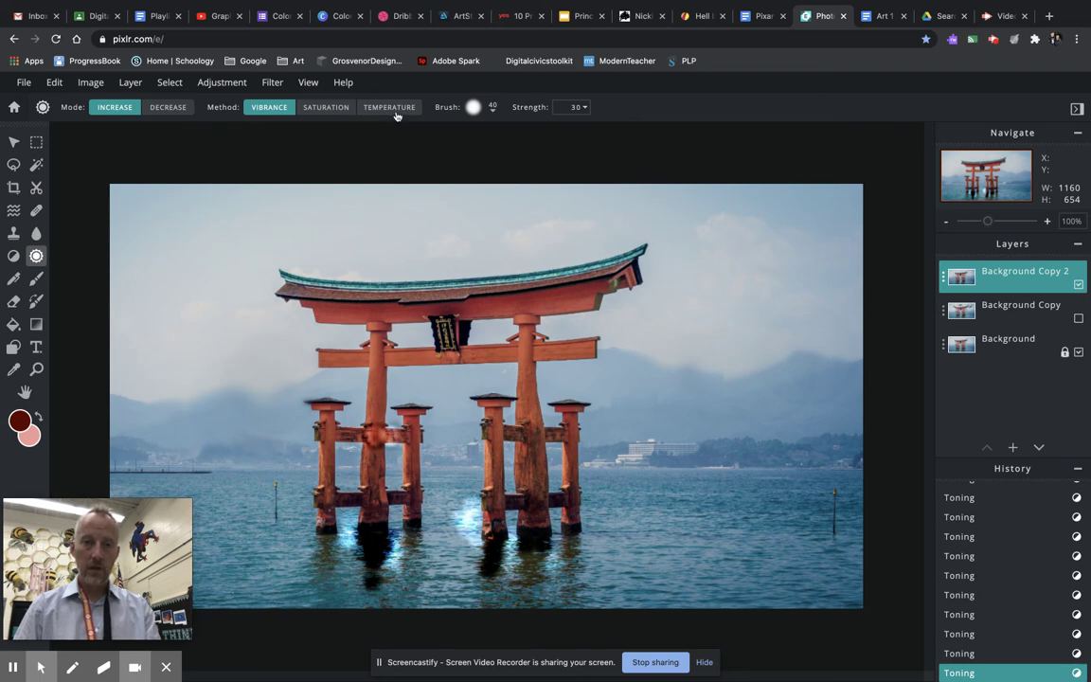
left_click(473, 108)
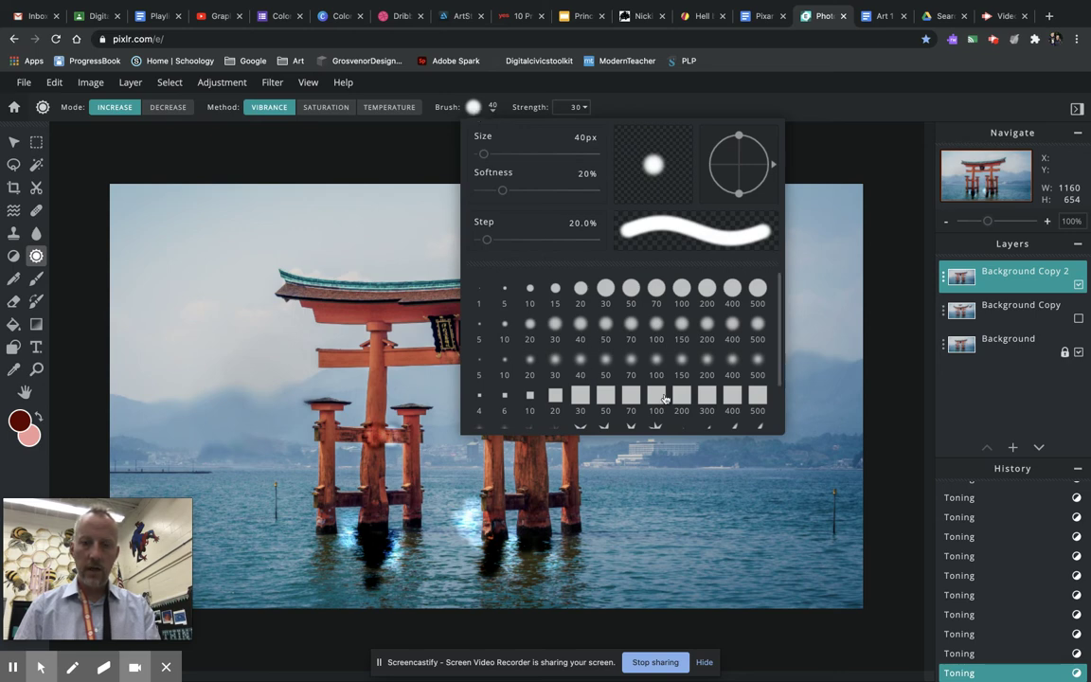
left_click(586, 108)
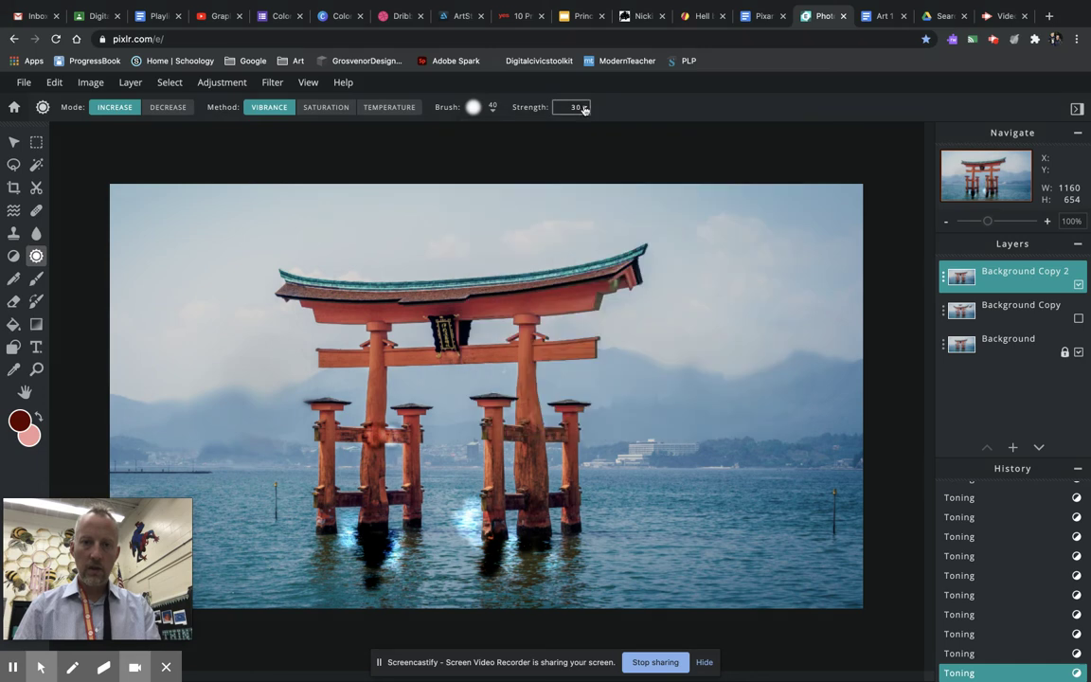
left_click(584, 108)
left_click(535, 129)
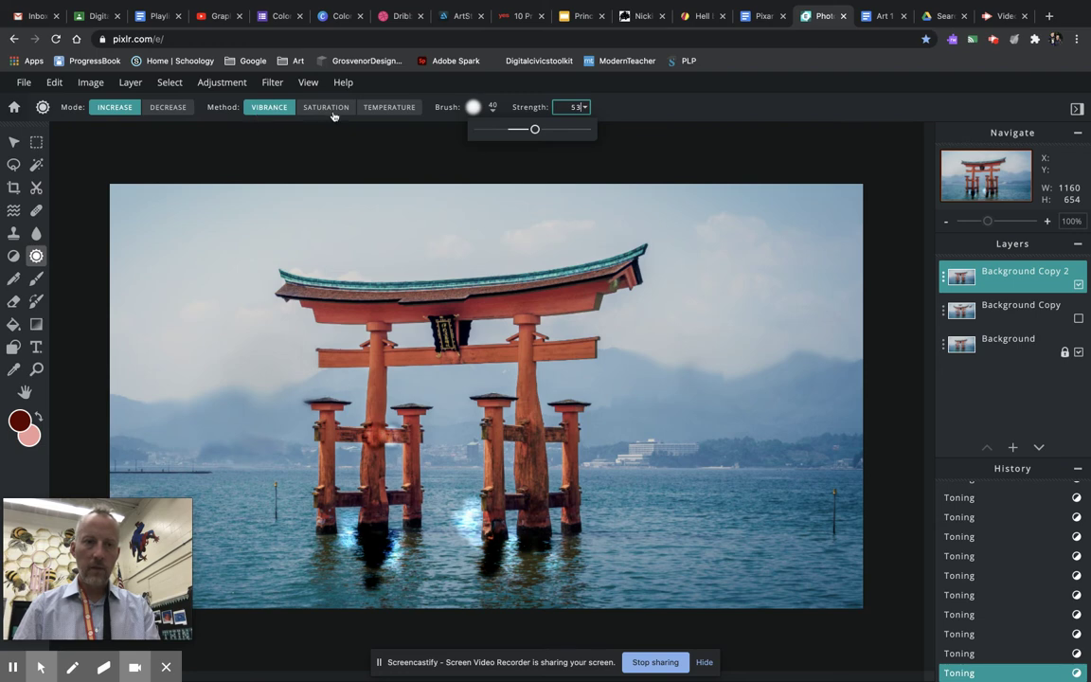
Increase the temperature along the right part of the gate's upper red beam with the 40 px brush
left_click(409, 109)
left_click(407, 107)
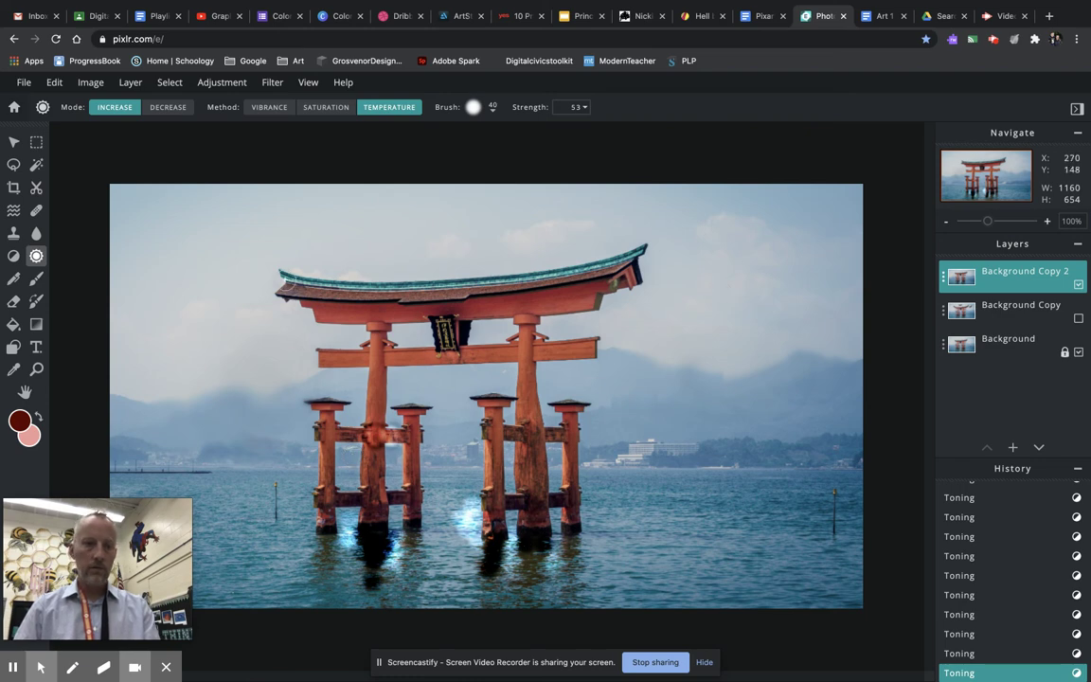
left_click(19, 419)
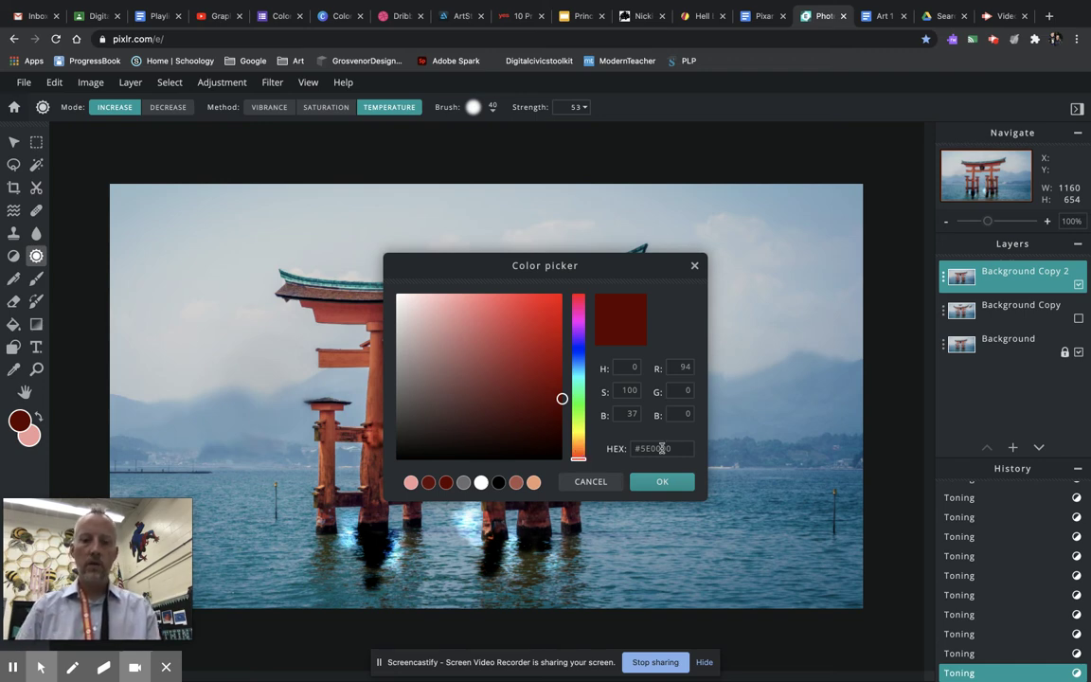
left_click(694, 265)
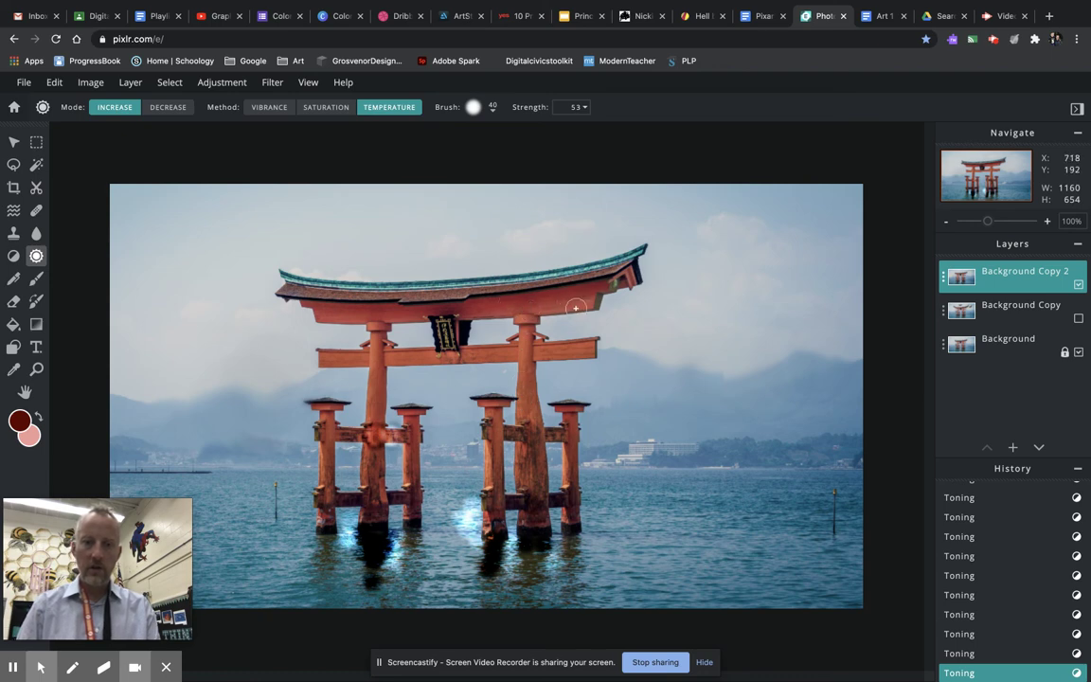
left_click(532, 308)
left_click(481, 278)
left_click(489, 277)
left_click_drag(491, 276, 589, 299)
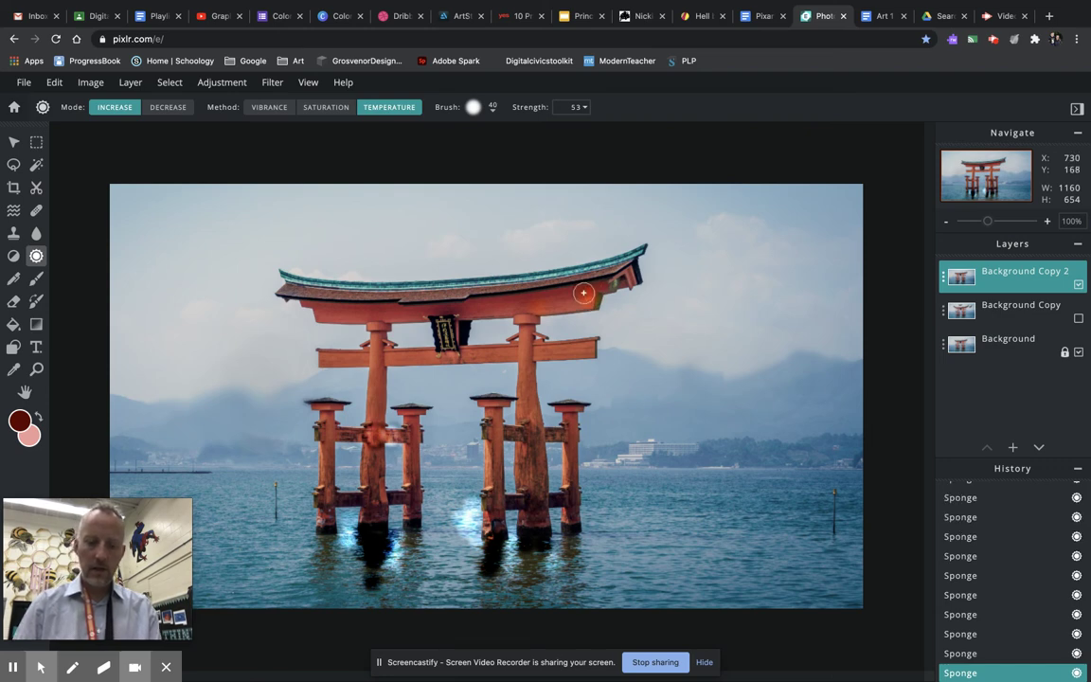
Enlarge the brush to 202 px, then increase and partly decrease the temperature around the right part of the upper beam and roof
left_click(492, 109)
left_click(503, 155)
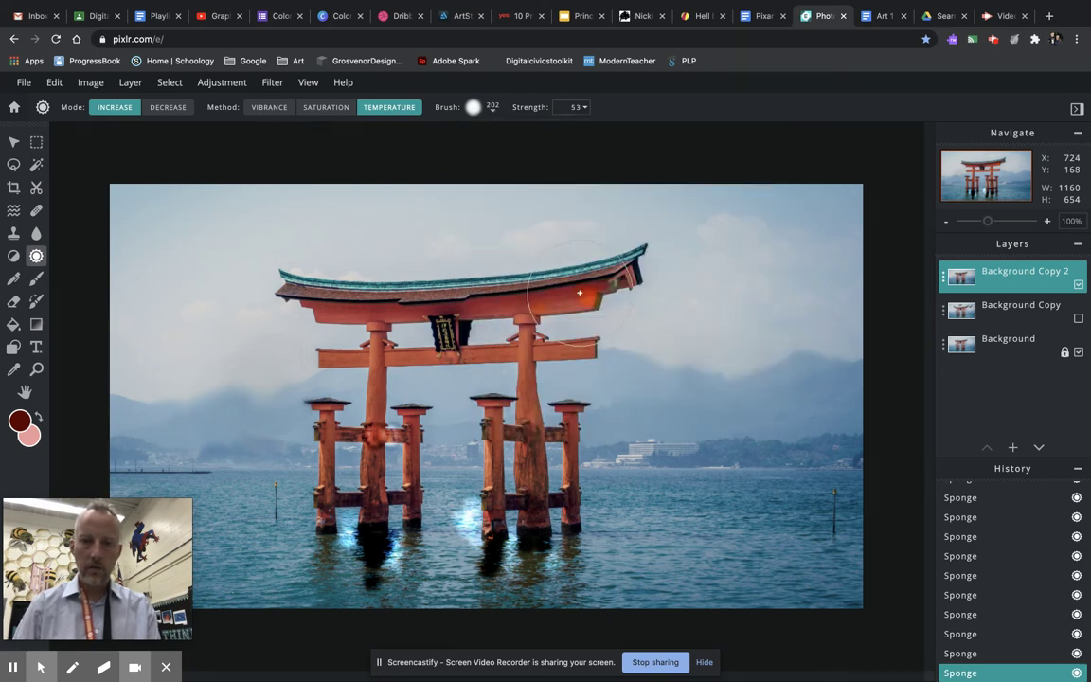
mouse_move(579, 293)
left_mouse_down()
mouse_move(466, 303)
mouse_move(520, 310)
mouse_move(471, 284)
mouse_move(464, 267)
mouse_move(563, 291)
mouse_move(507, 284)
mouse_move(537, 297)
left_mouse_up()
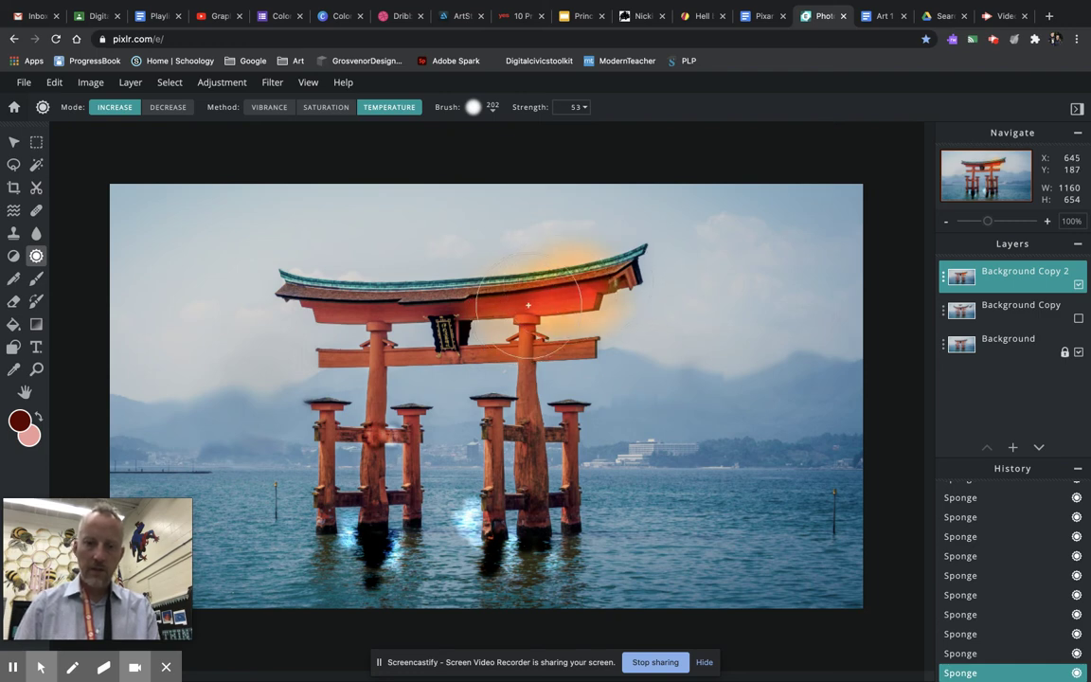
left_click(169, 109)
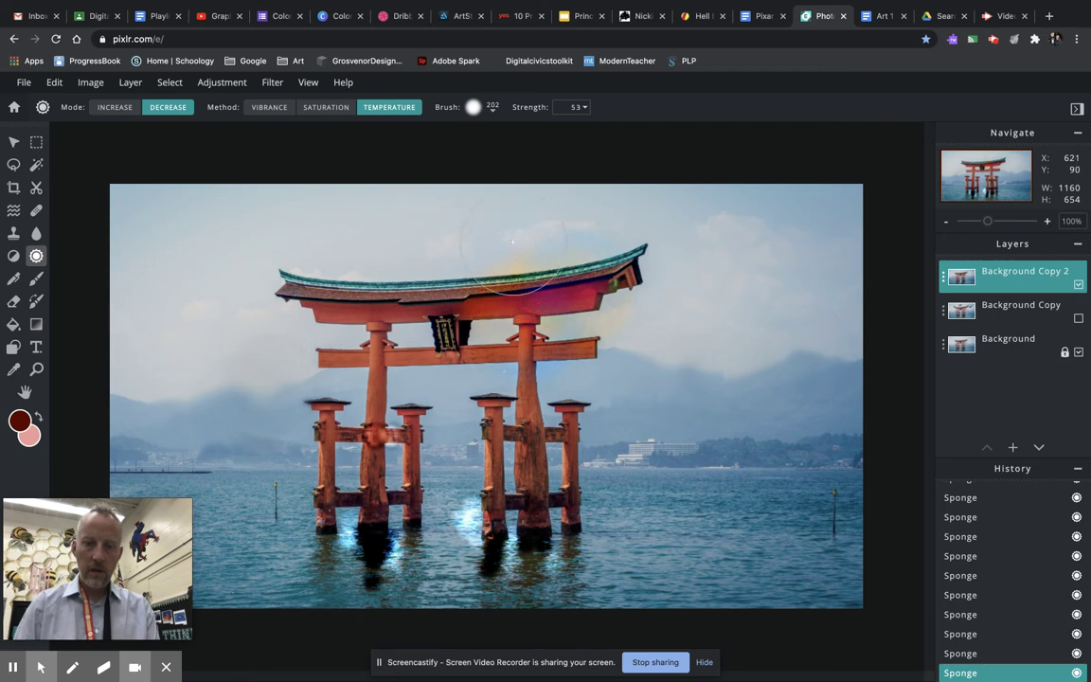
Decrease the saturation over the left half of the roof, beams and upper left pillar until they turn gray
left_click(326, 107)
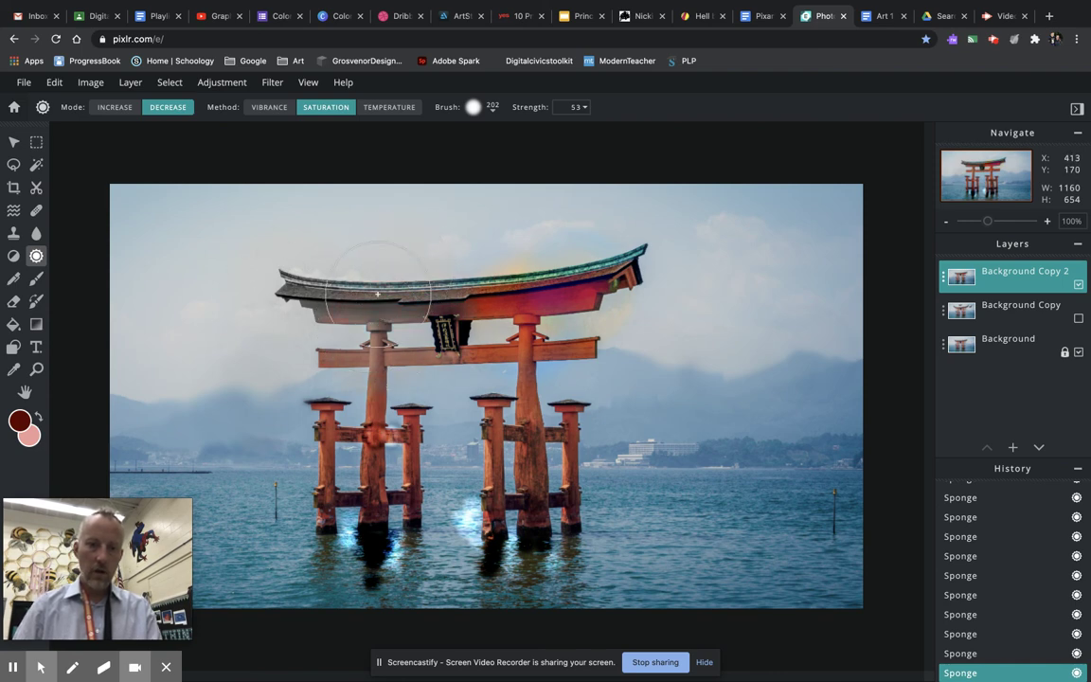
mouse_move(378, 294)
left_mouse_down()
mouse_move(339, 344)
mouse_move(377, 346)
mouse_move(364, 337)
mouse_move(374, 331)
mouse_move(400, 346)
mouse_move(288, 284)
left_mouse_up()
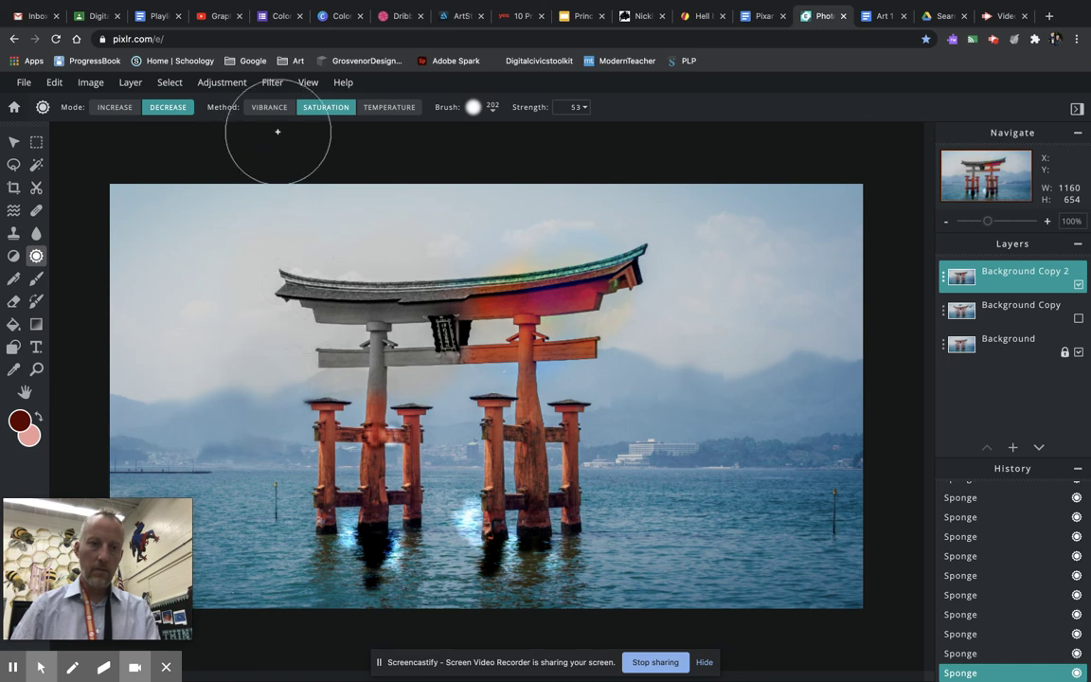
Try to bring colour back to the desaturated left end of the roof by increasing its saturation
left_click(114, 107)
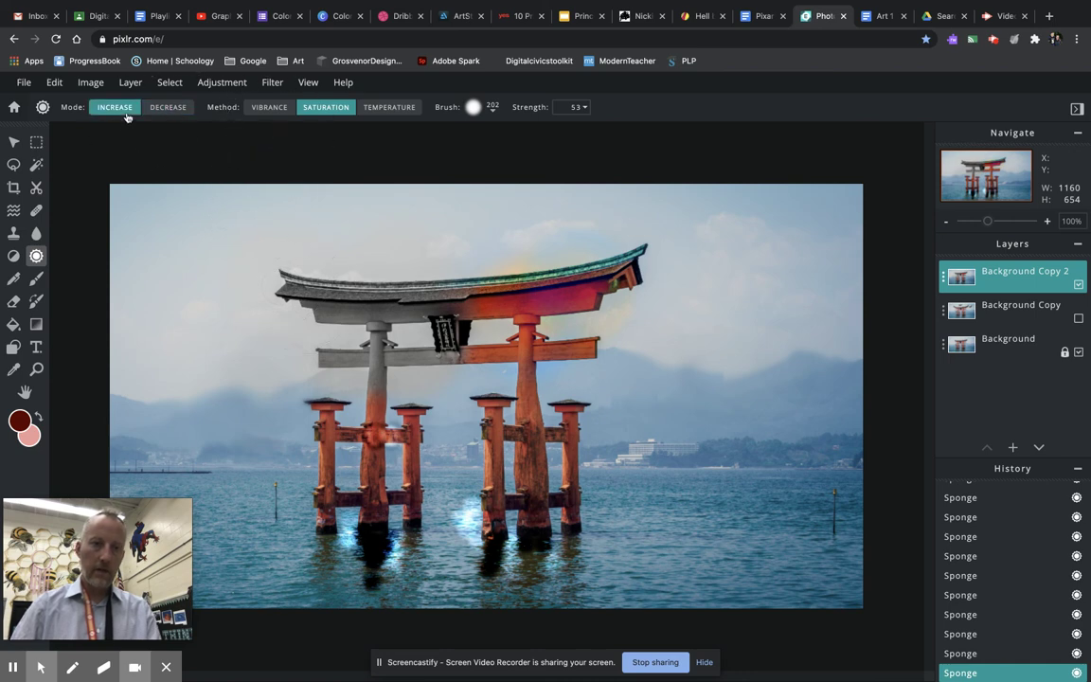
mouse_move(289, 291)
left_mouse_down()
mouse_move(351, 301)
mouse_move(304, 305)
mouse_move(305, 293)
mouse_move(253, 280)
left_mouse_up()
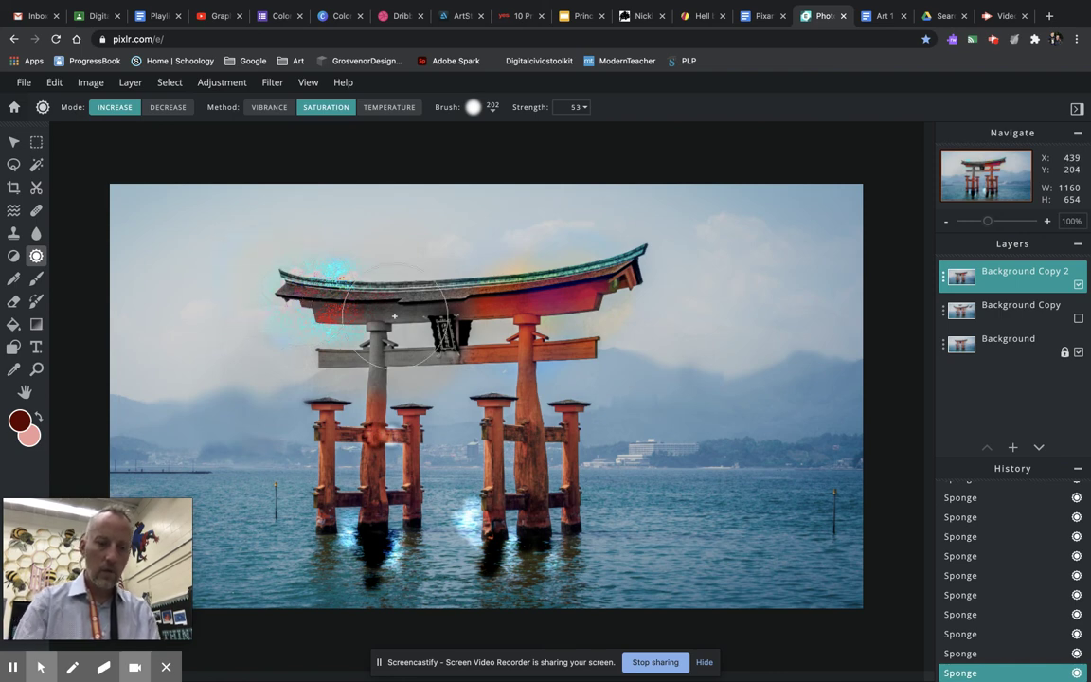
Undo all the saturation increases painted over the left end of the roof
key("ctrl+z")
key("ctrl+z")
key("ctrl+z")
key("ctrl+z")
key("ctrl+z")
key("ctrl+z")
key("ctrl+z")
key("ctrl+z")
key("ctrl+z")
key("ctrl+z")
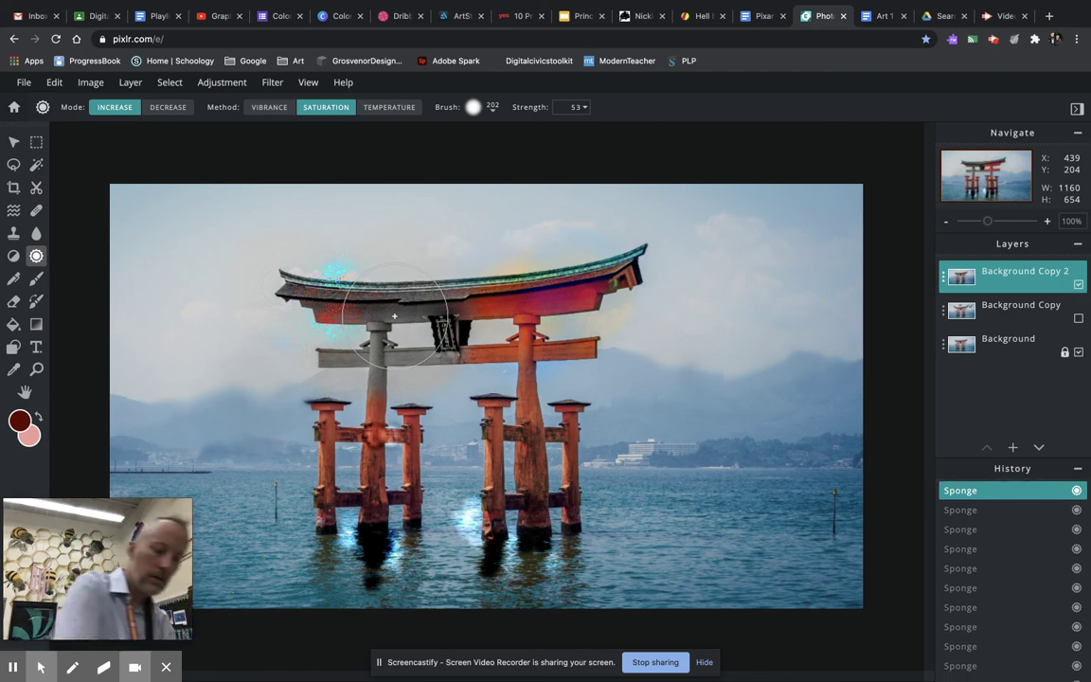
key("ctrl+z")
key("ctrl+z")
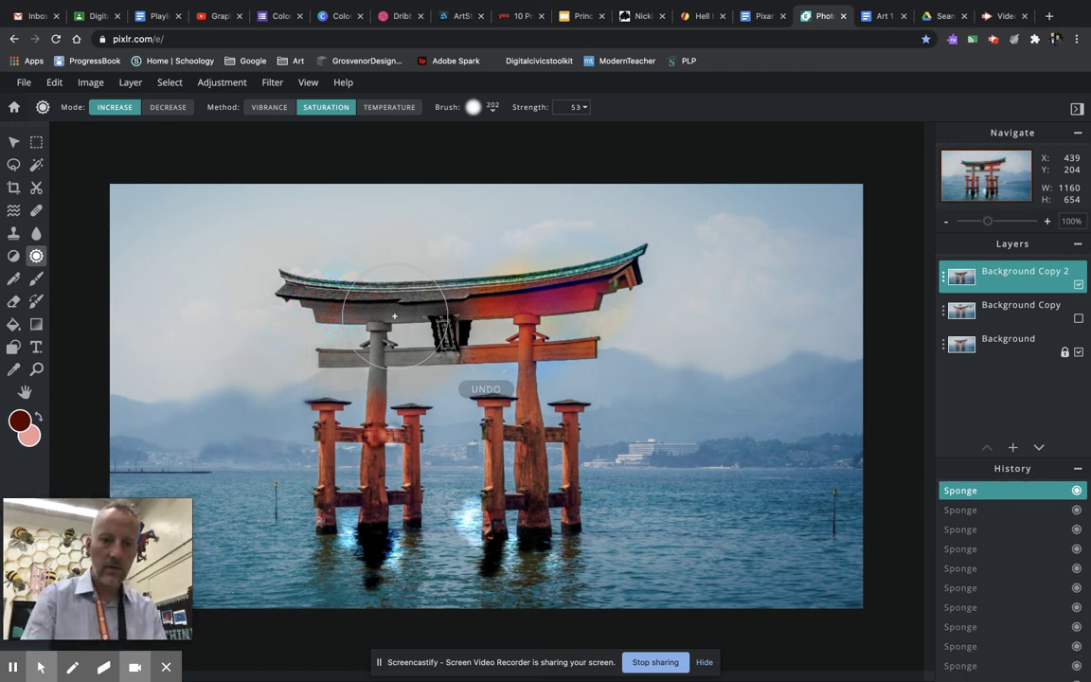
key("ctrl+z")
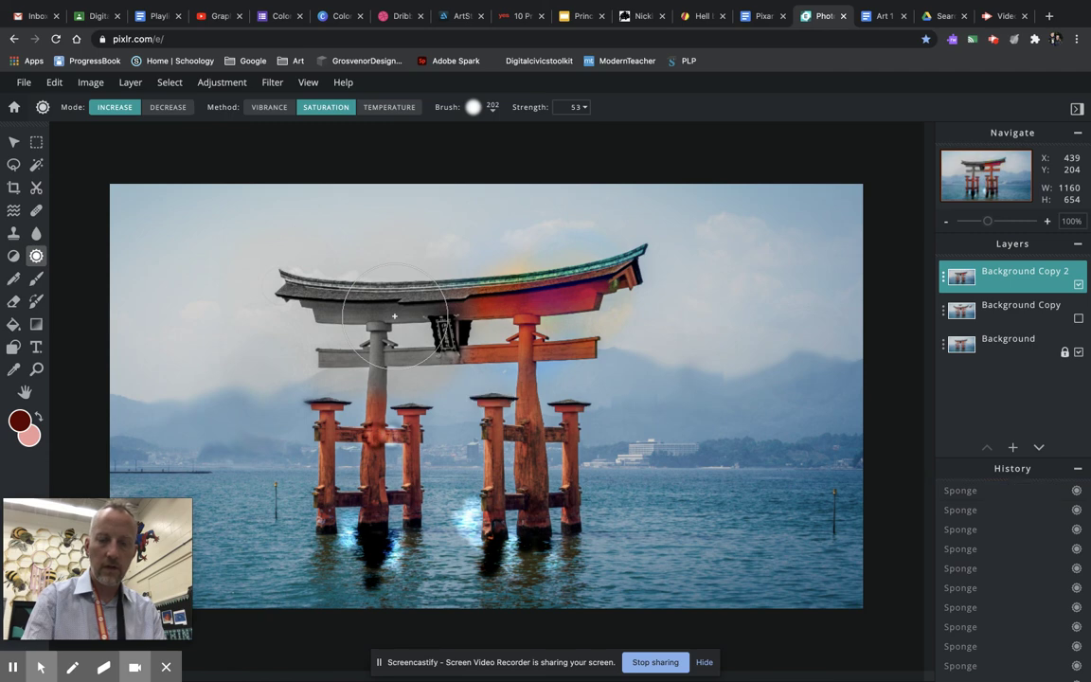
Increase the vibrance over the right pillar group with several strokes at strength 53
left_click(274, 109)
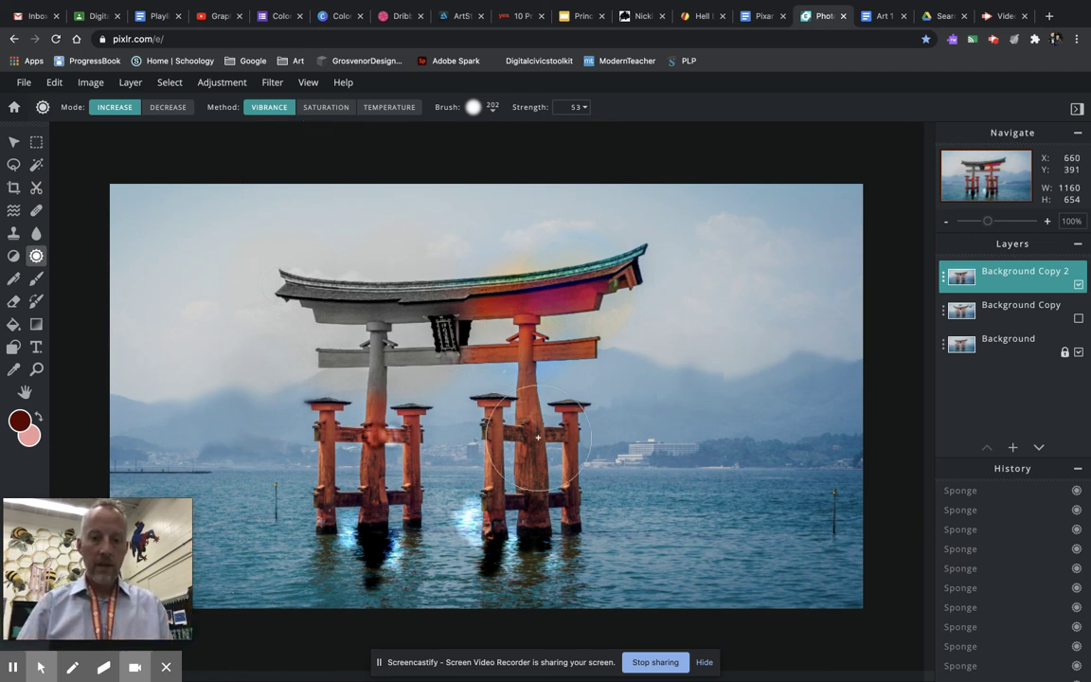
mouse_move(534, 460)
left_mouse_down()
mouse_move(478, 417)
mouse_move(464, 431)
mouse_move(445, 421)
mouse_move(531, 435)
mouse_move(478, 398)
mouse_move(512, 412)
left_mouse_up()
mouse_move(566, 440)
left_mouse_down()
mouse_move(488, 407)
mouse_move(502, 445)
mouse_move(478, 403)
left_mouse_up()
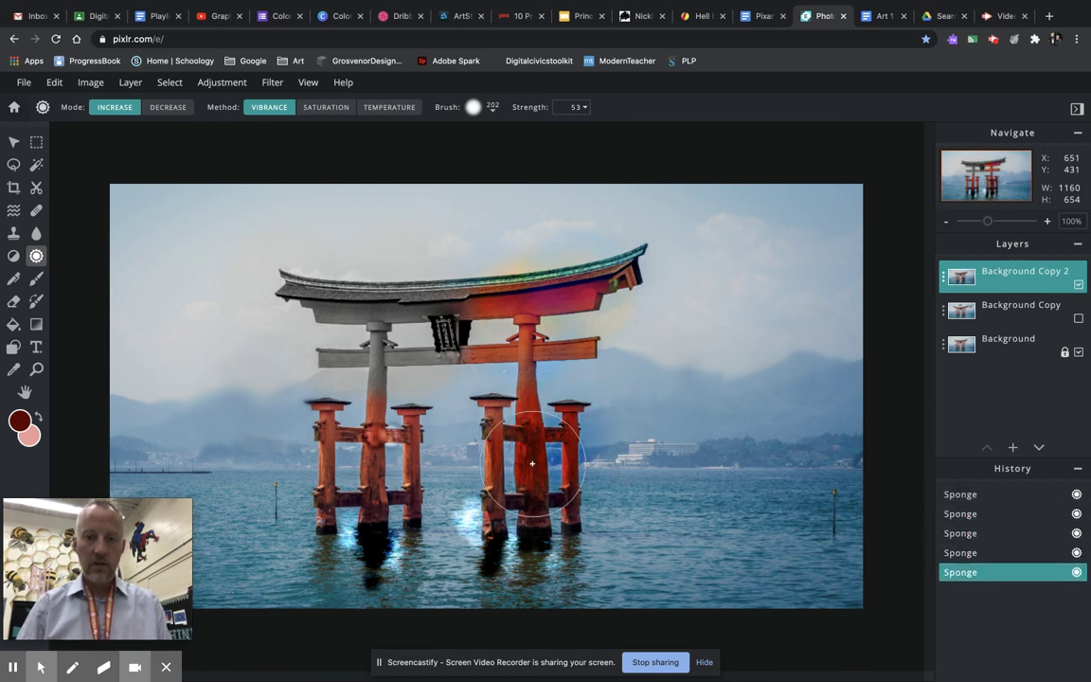
mouse_move(505, 461)
left_mouse_down()
mouse_move(478, 412)
mouse_move(464, 416)
mouse_move(488, 408)
left_mouse_up()
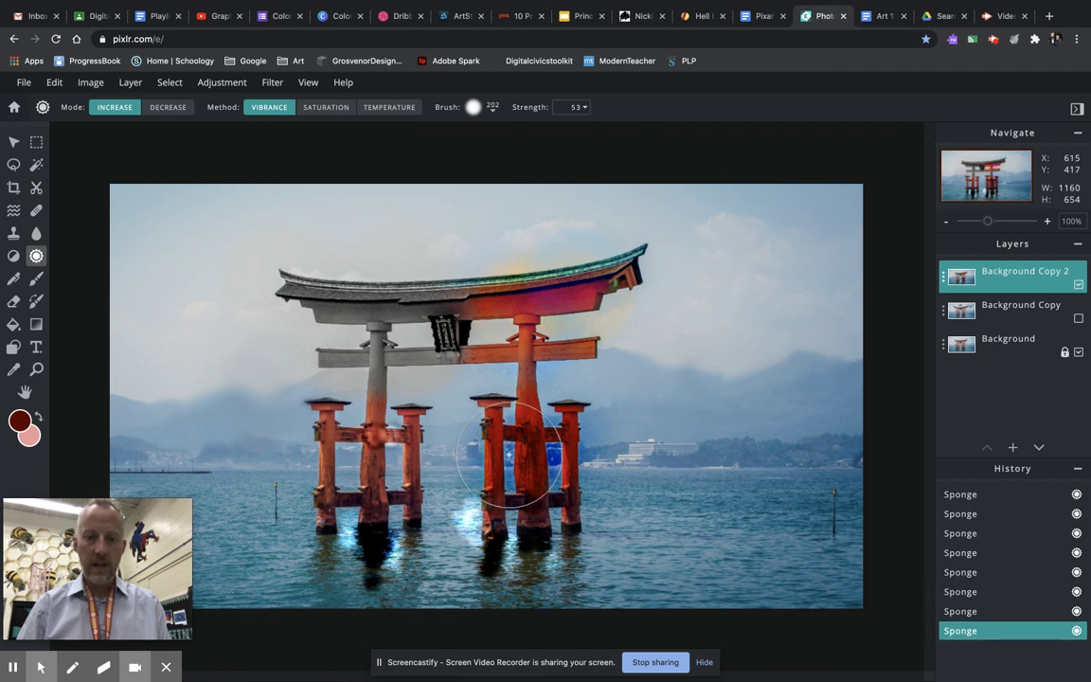
Increase the vibrance over the shoreline, hills and buildings to the right of the gate until they turn deep blue
mouse_move(607, 467)
left_mouse_down()
mouse_move(559, 417)
mouse_move(597, 451)
mouse_move(671, 445)
left_mouse_up()
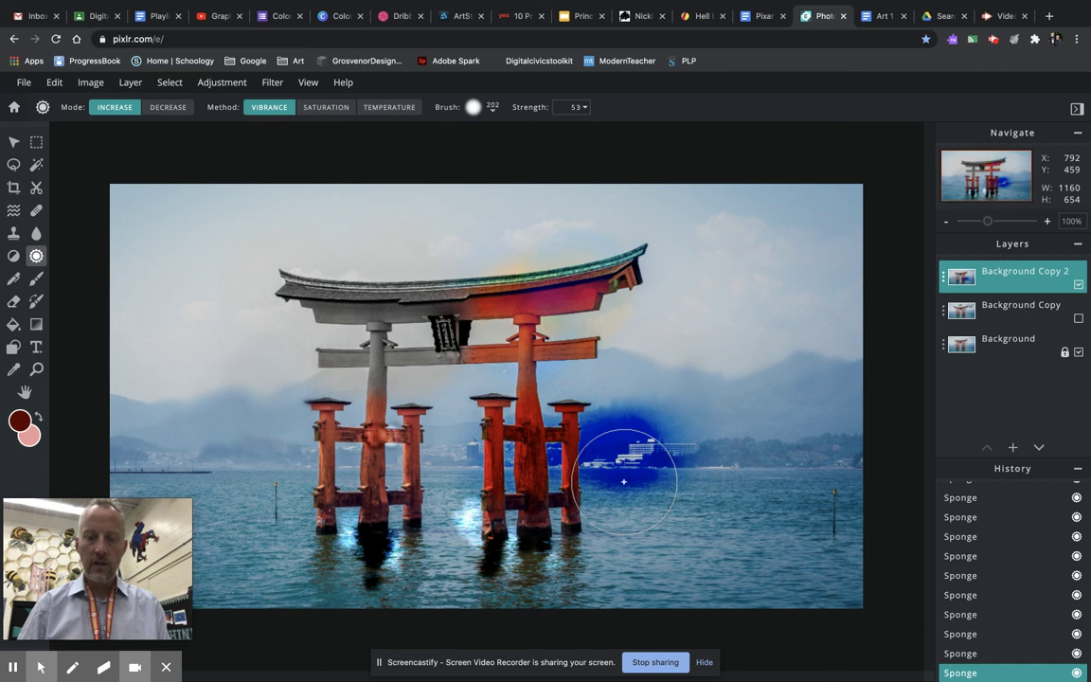
mouse_move(623, 482)
left_mouse_down()
mouse_move(659, 444)
mouse_move(709, 438)
left_mouse_up()
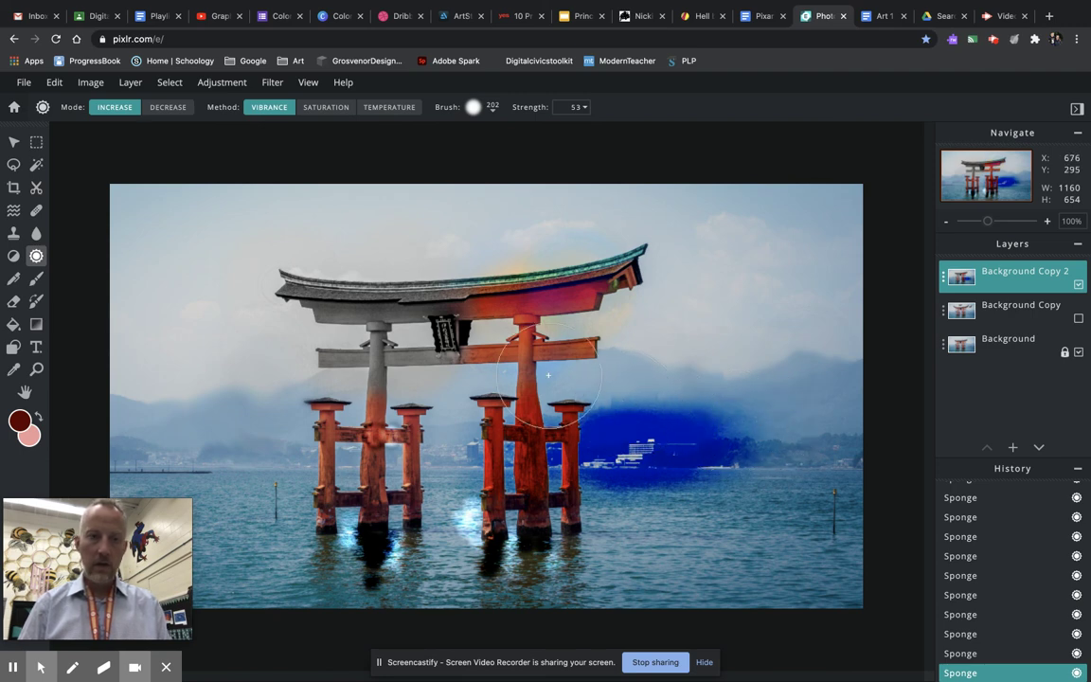
Decrease the vibrance over the deep blue patch around the shoreline buildings
left_click(163, 109)
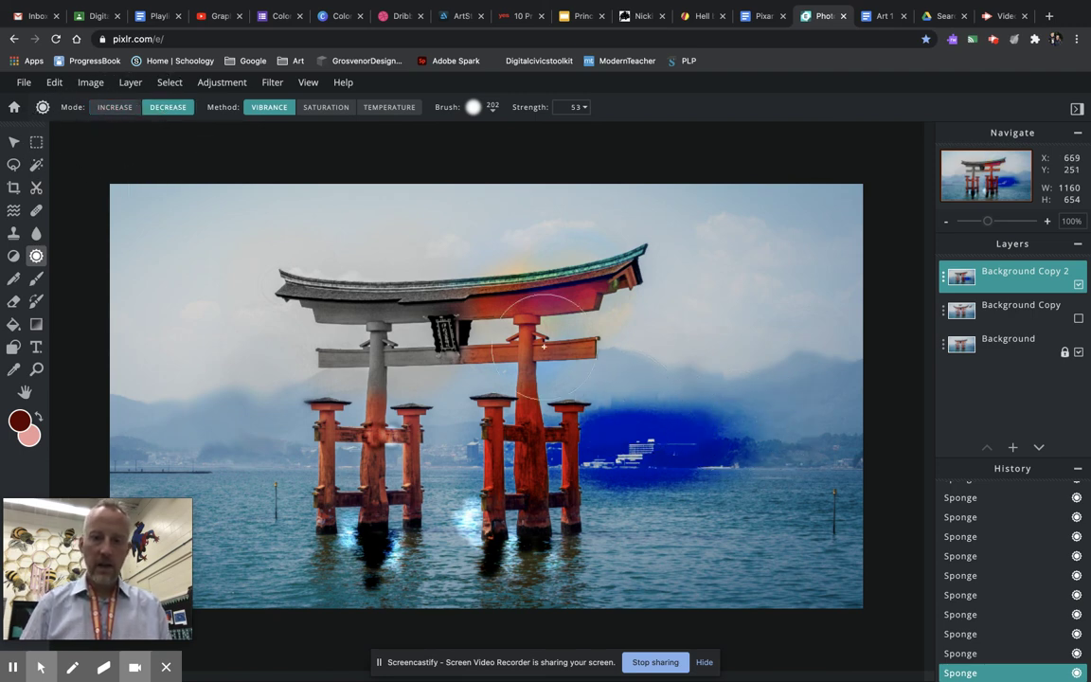
mouse_move(652, 434)
left_mouse_down()
mouse_move(652, 402)
mouse_move(625, 409)
mouse_move(652, 430)
mouse_move(721, 392)
mouse_move(729, 397)
mouse_move(653, 374)
mouse_move(715, 409)
mouse_move(663, 441)
mouse_move(705, 440)
mouse_move(702, 450)
left_mouse_up()
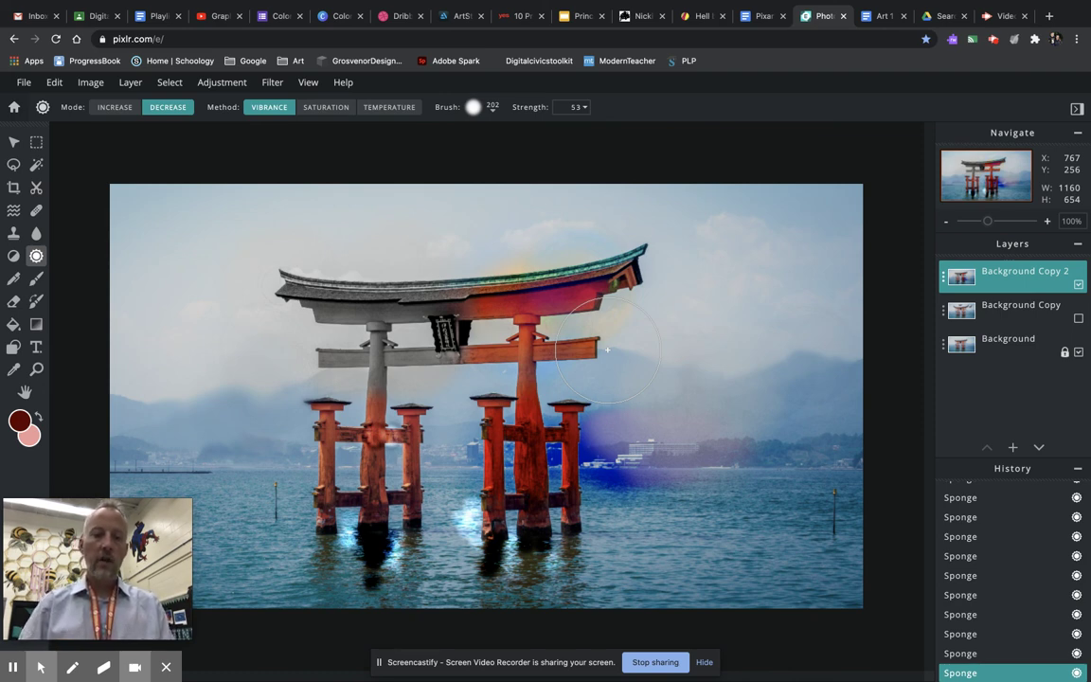
mouse_move(112, 591)
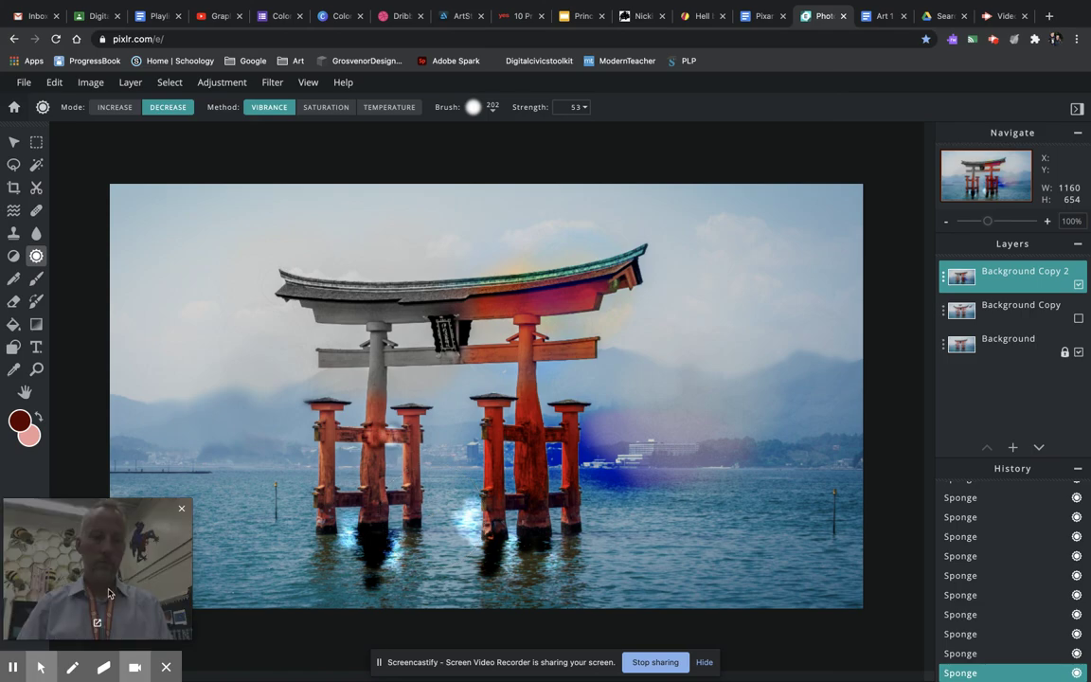